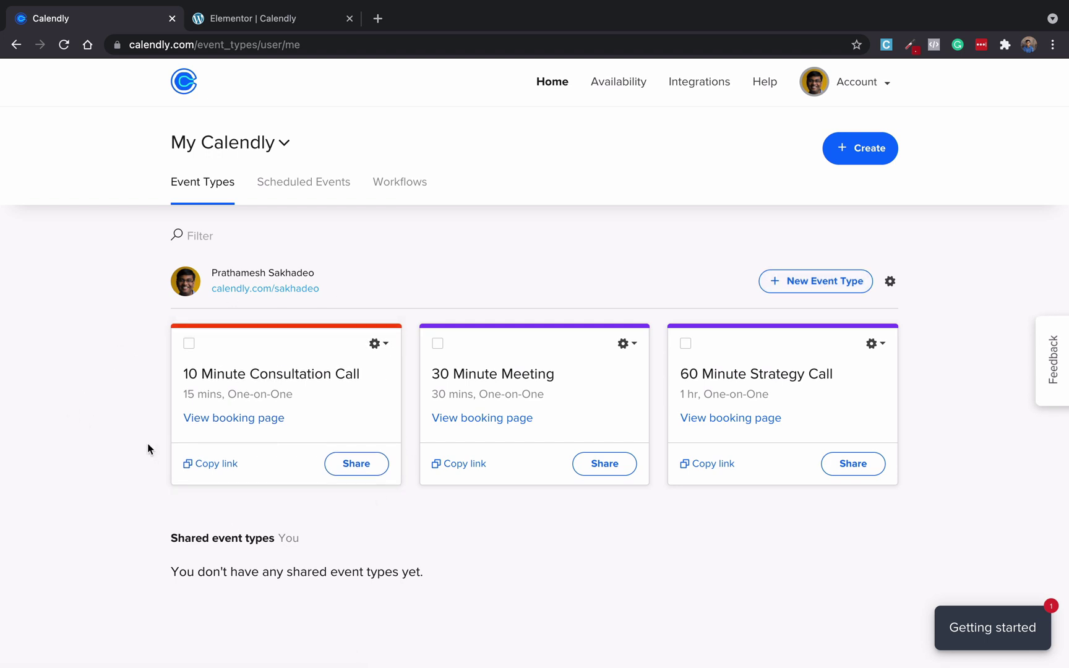
Step: Generate the inline embed code for the 10 Minute Consultation Call and select it
click(378, 465)
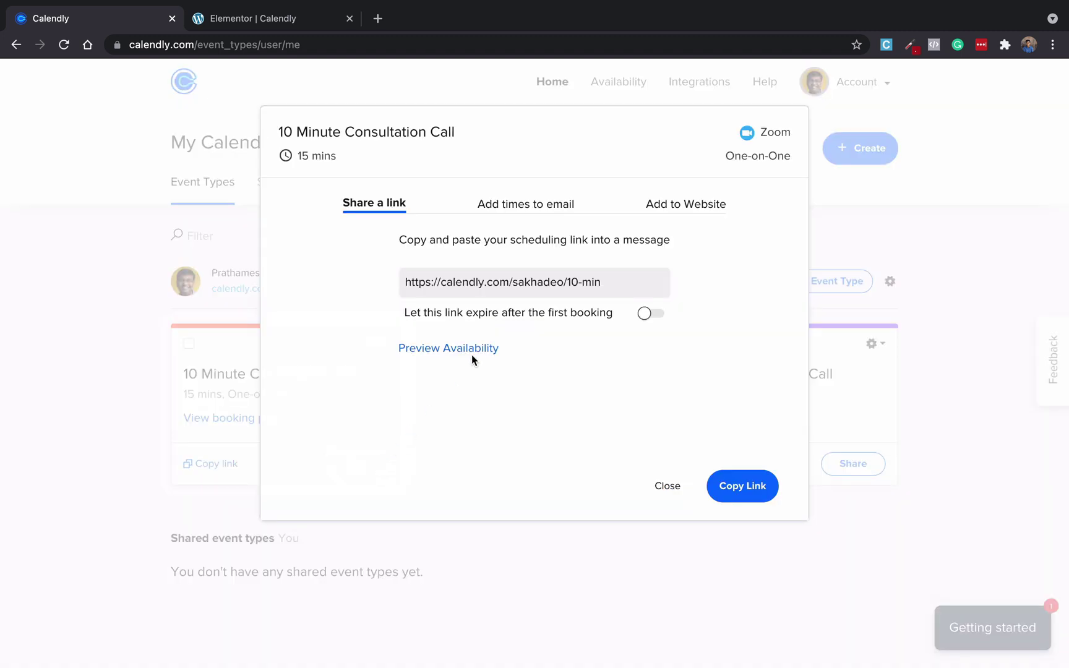
click(662, 206)
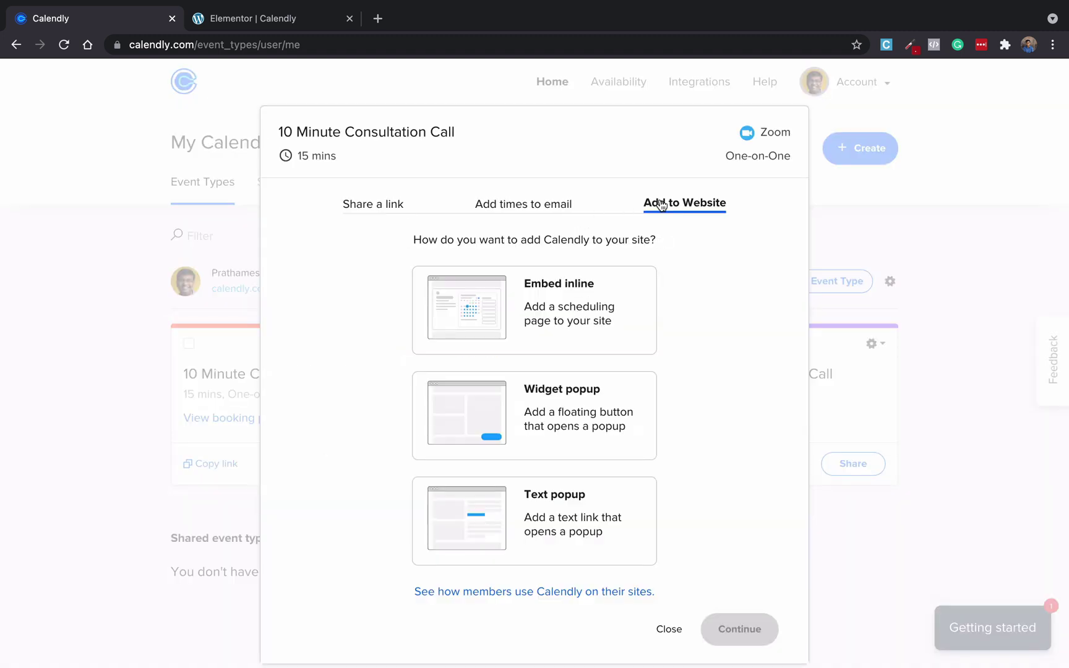
click(549, 320)
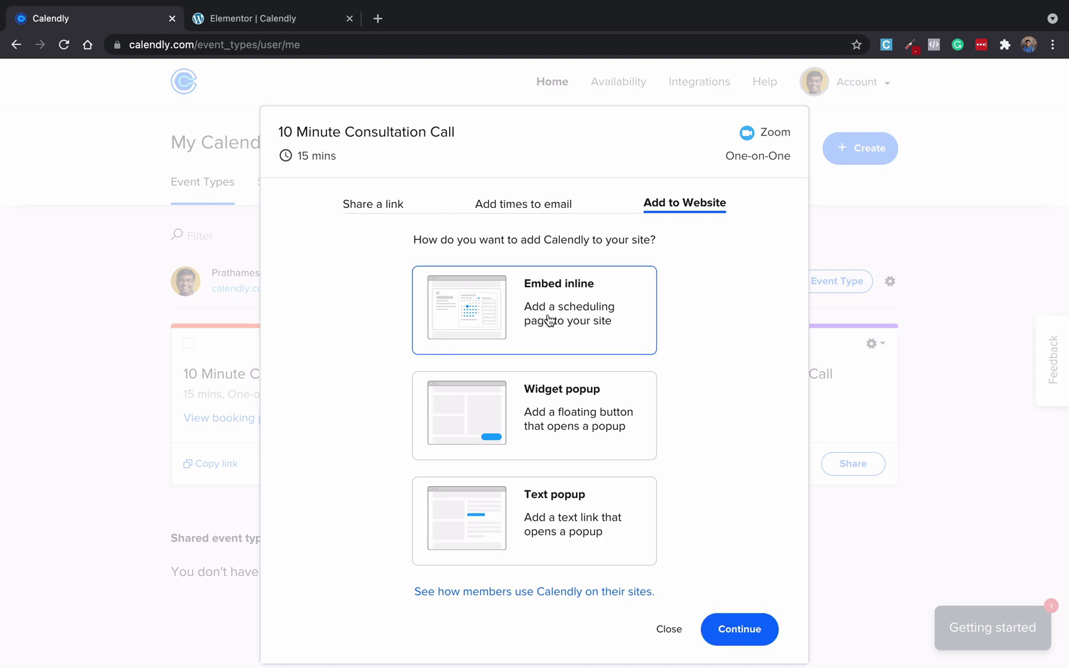
click(717, 628)
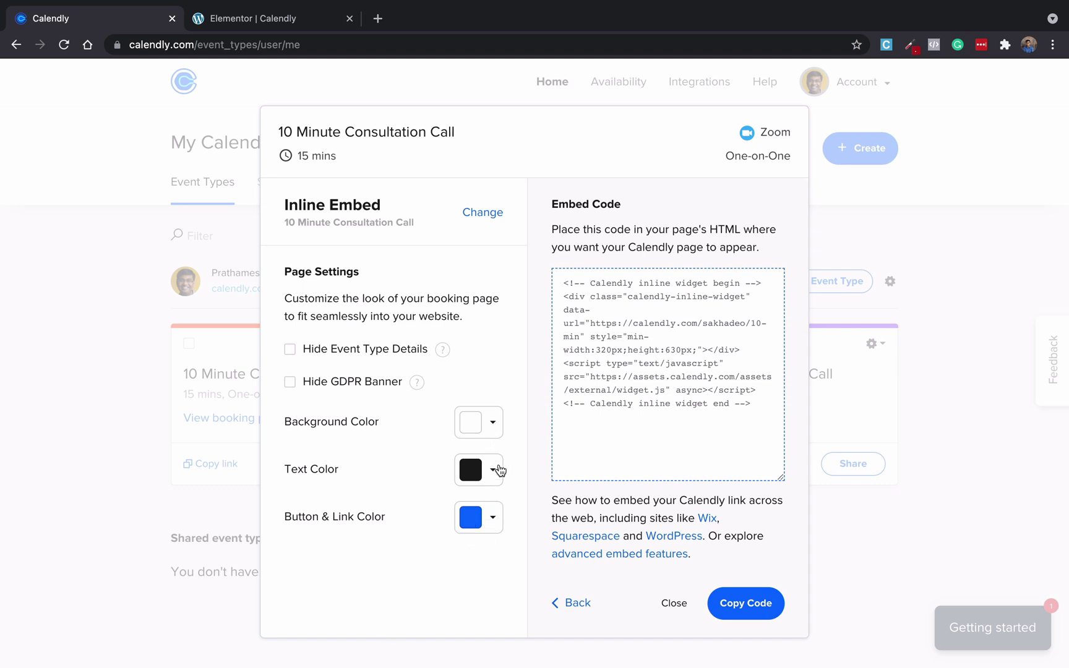
click(587, 358)
key(ctrl+c)
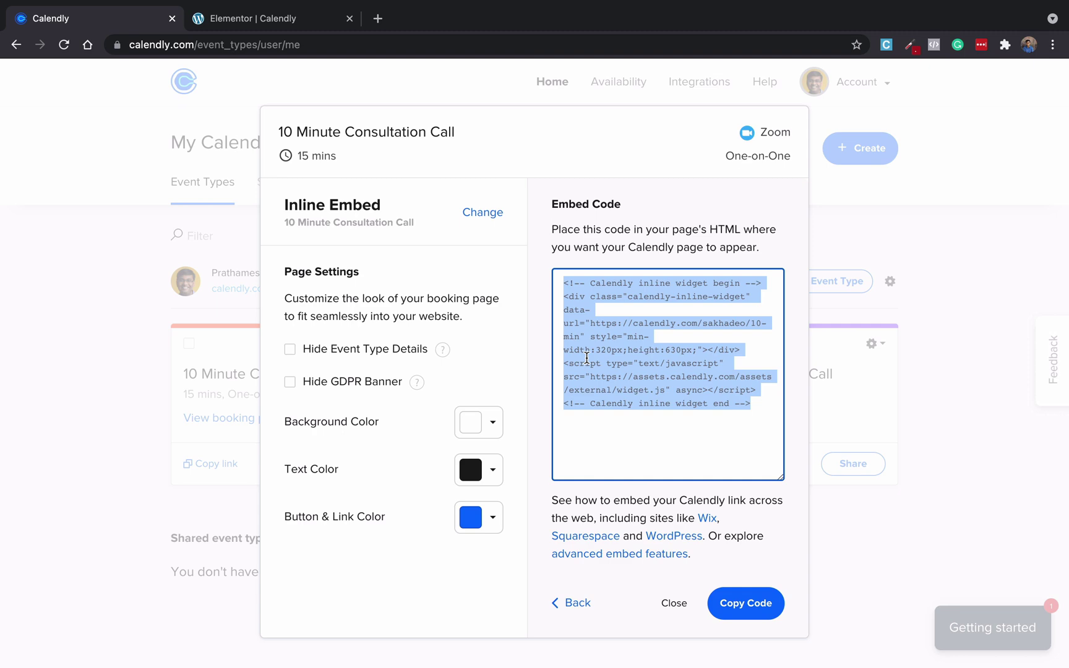
Step: Add a one-column section below the Dream Vacation banner in Elementor
click(279, 28)
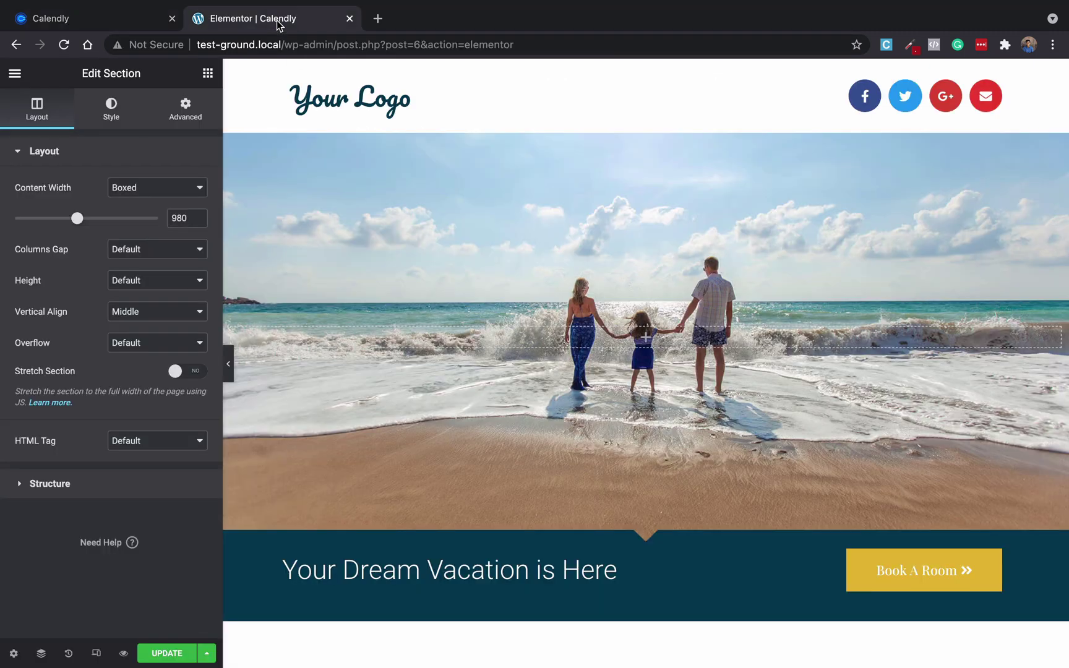
scroll(512, 345, down, 4)
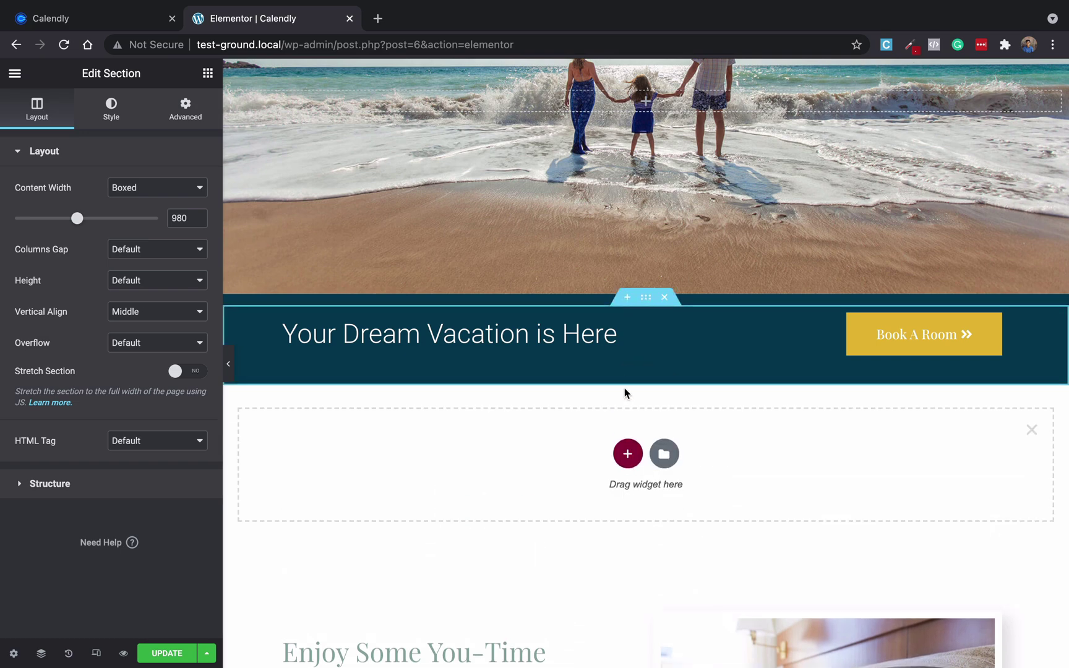
click(629, 456)
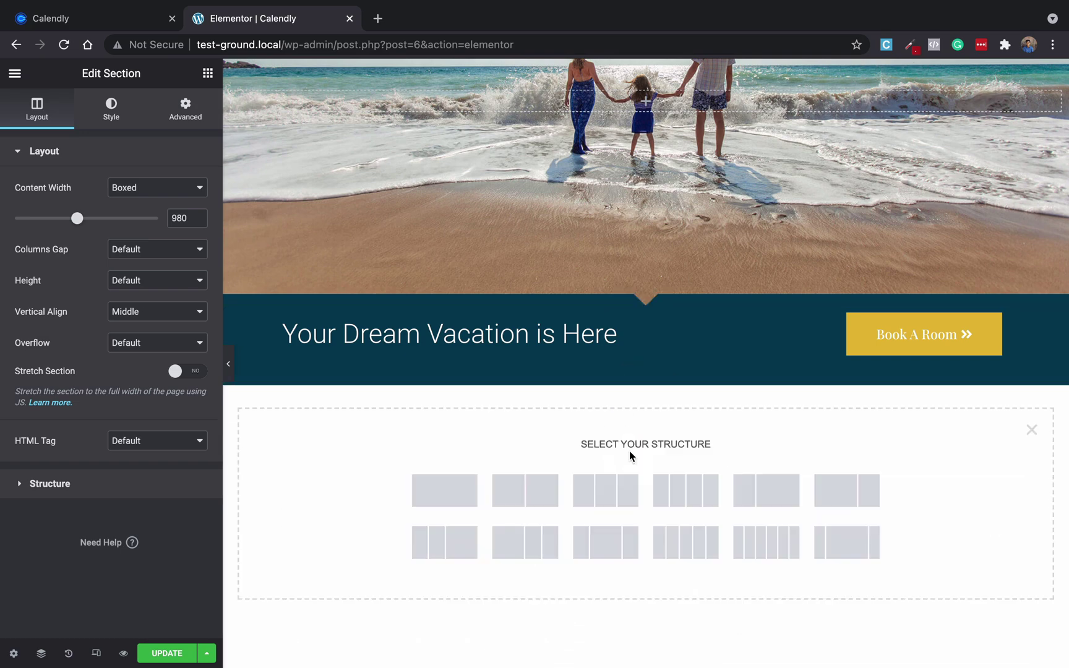
click(472, 492)
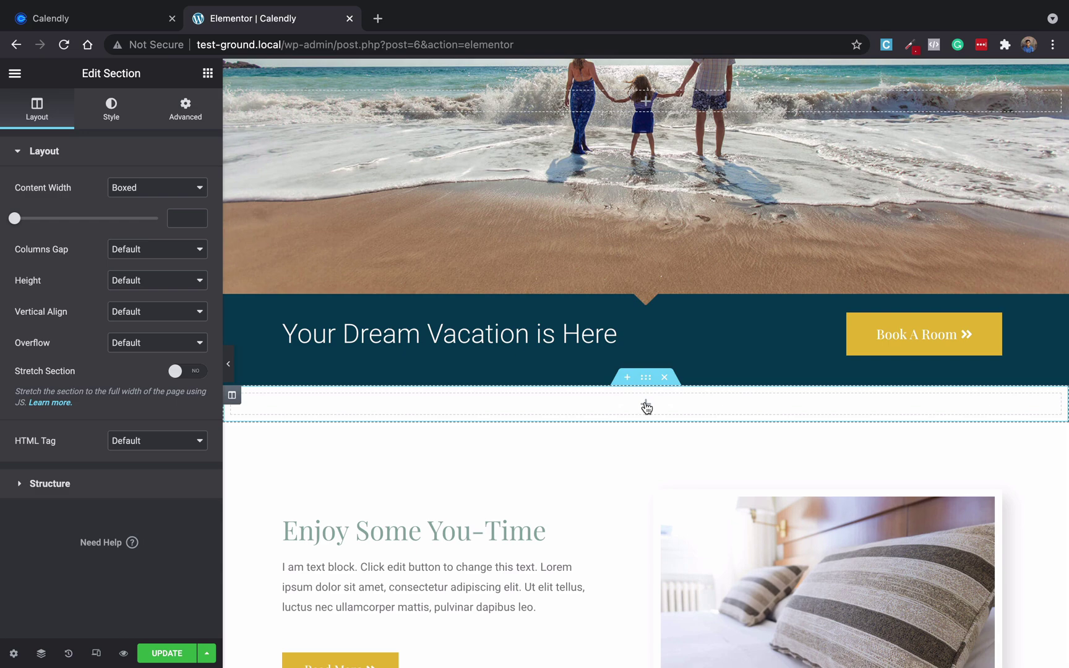
Step: Place an HTML widget in the new column and paste the Calendly inline code
click(645, 404)
text(html)
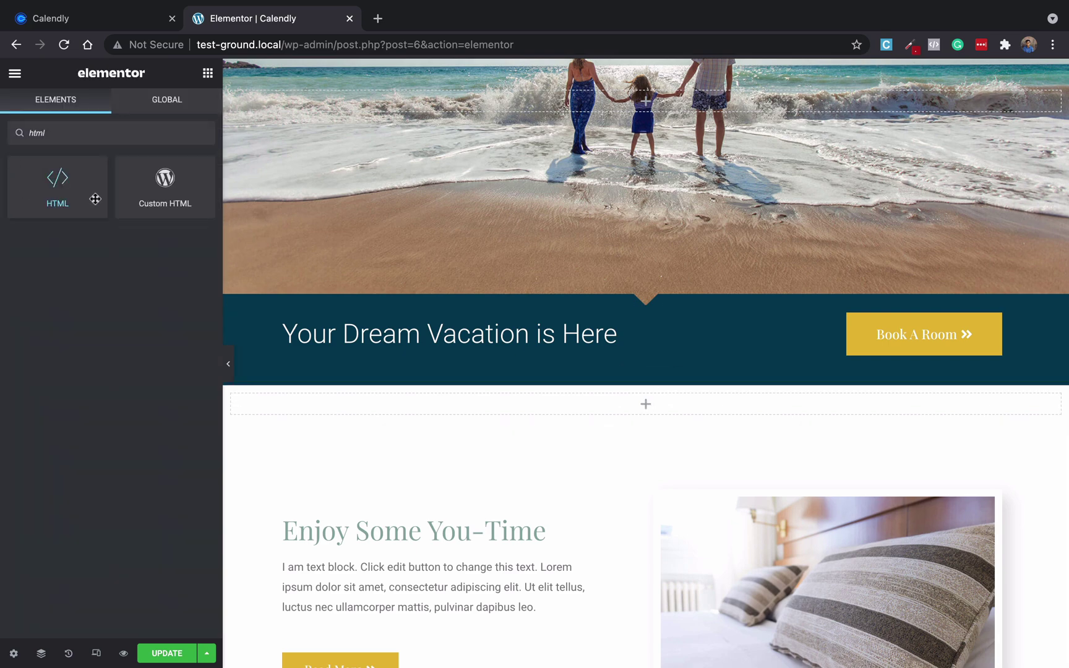
drag(95, 199, 668, 412)
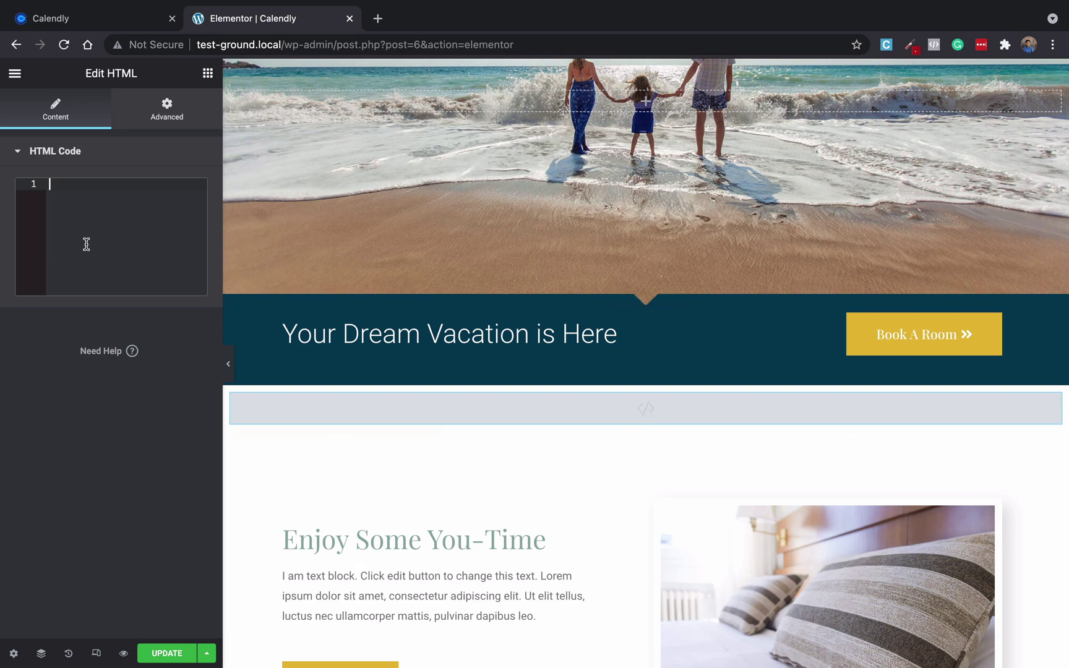
key(ctrl+v)
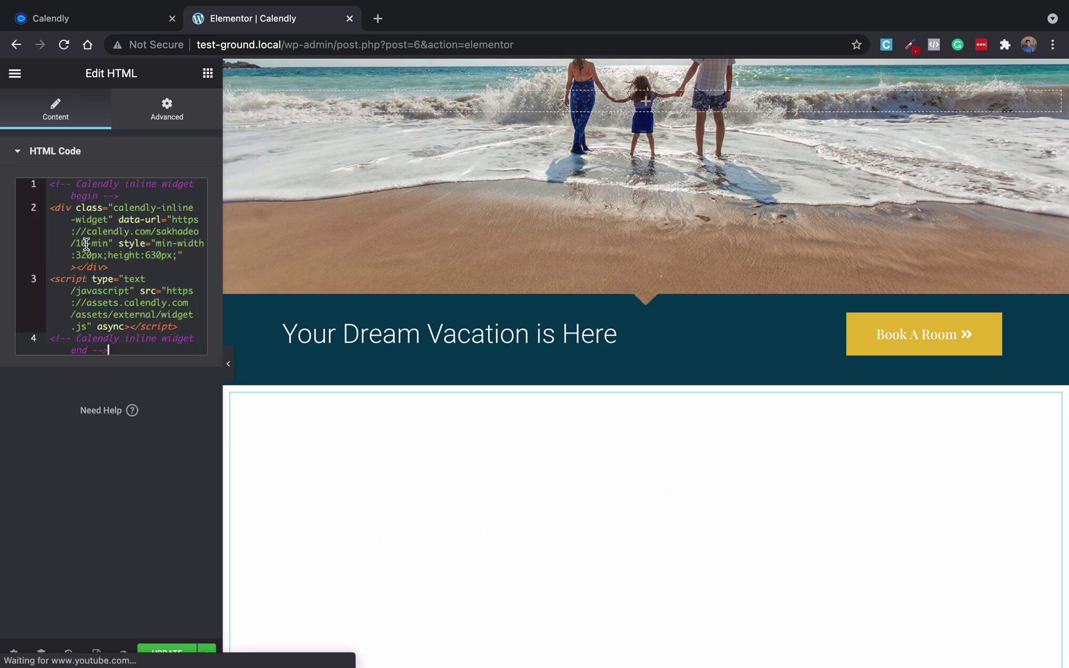
scroll(444, 367, down, 4)
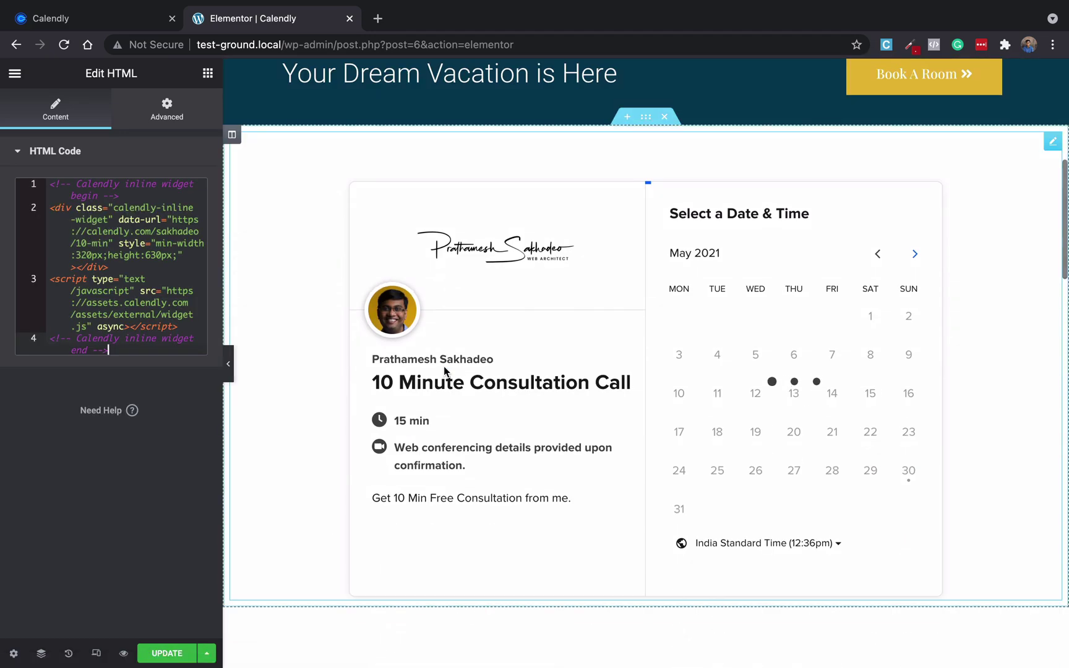
Step: Save the page and scroll the preview down to the embedded Calendly calendar
click(171, 652)
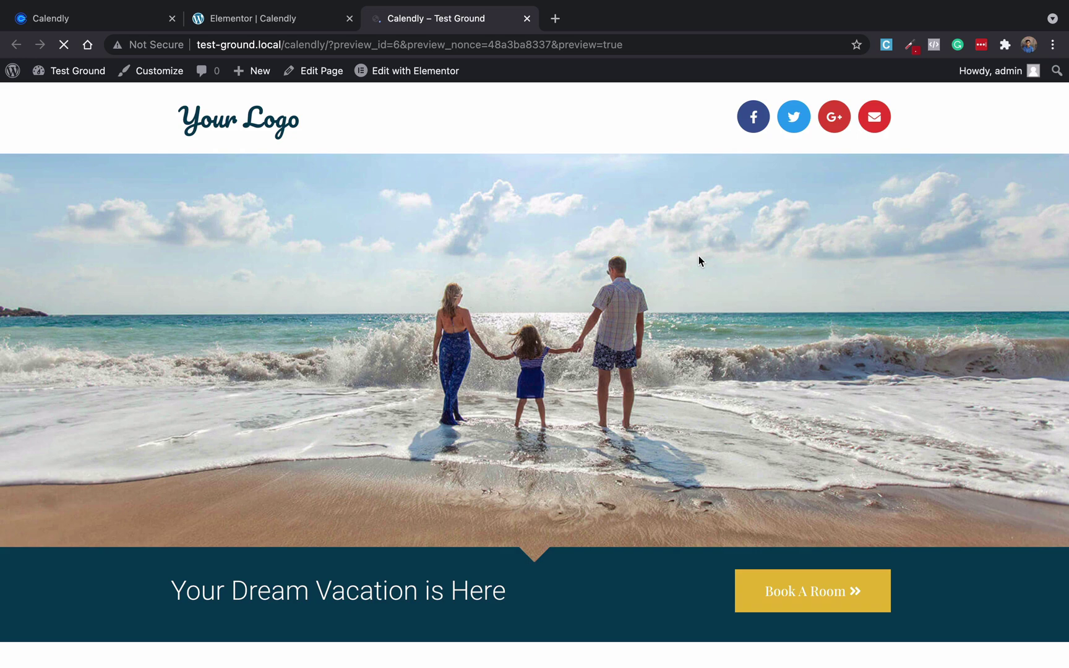
scroll(698, 260, down, 10)
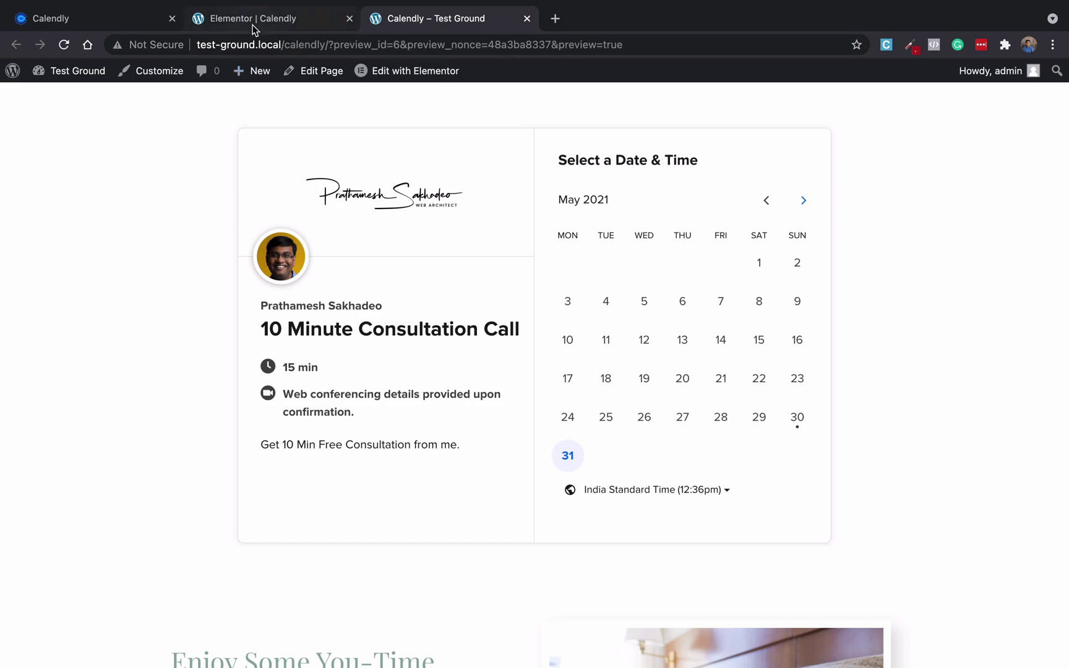
Step: Generate the popup widget embed code for the 10 Minute Consultation Call and select it
click(114, 28)
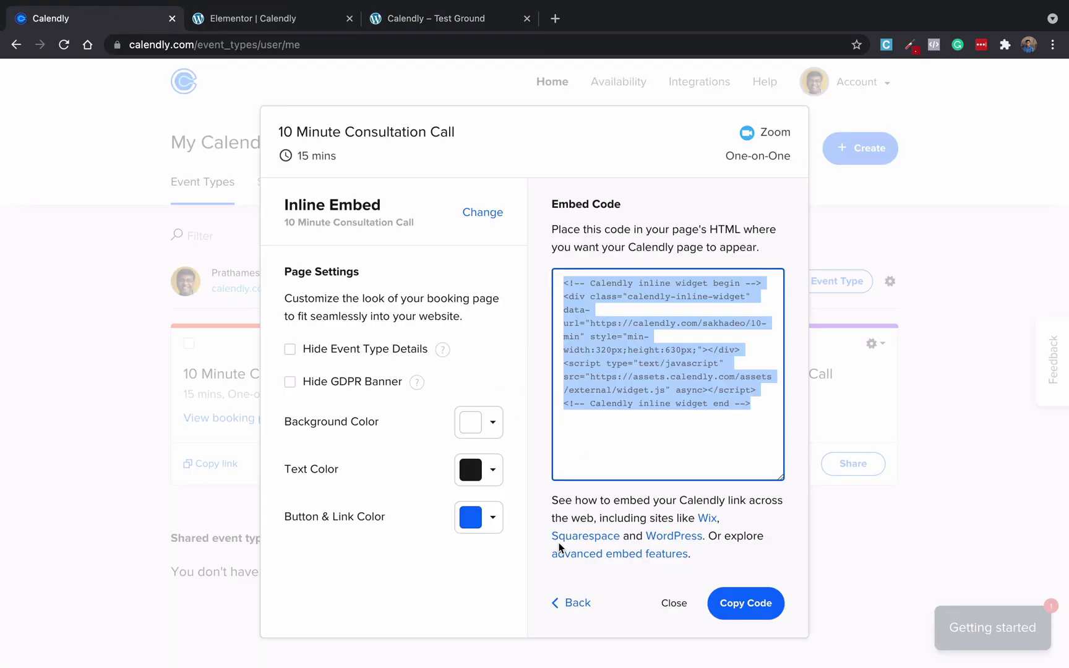
click(554, 605)
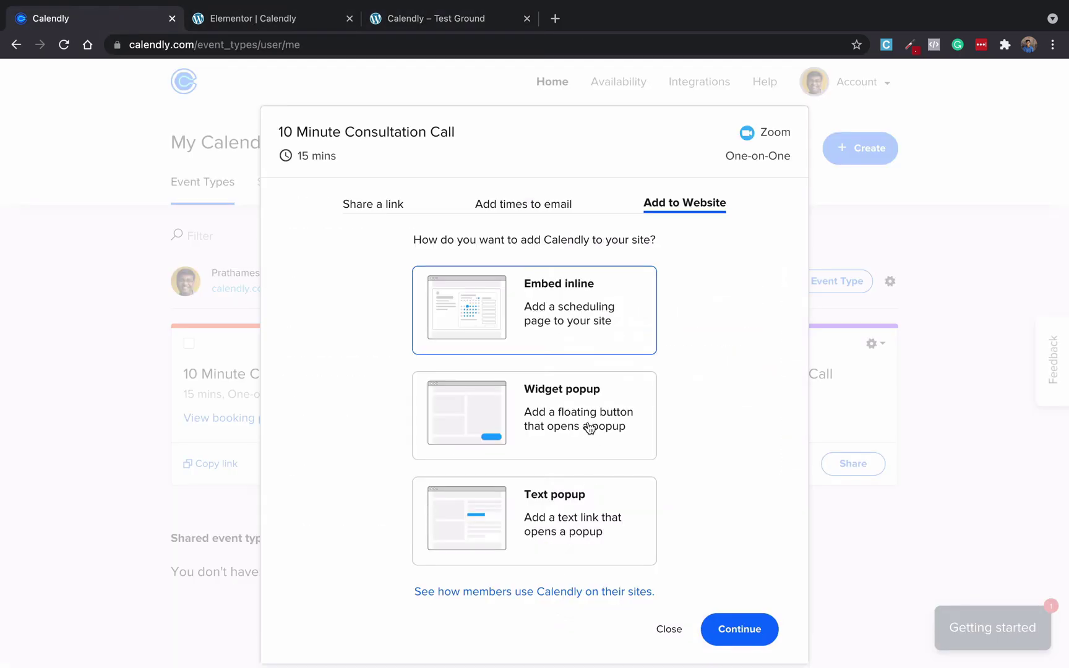
click(590, 428)
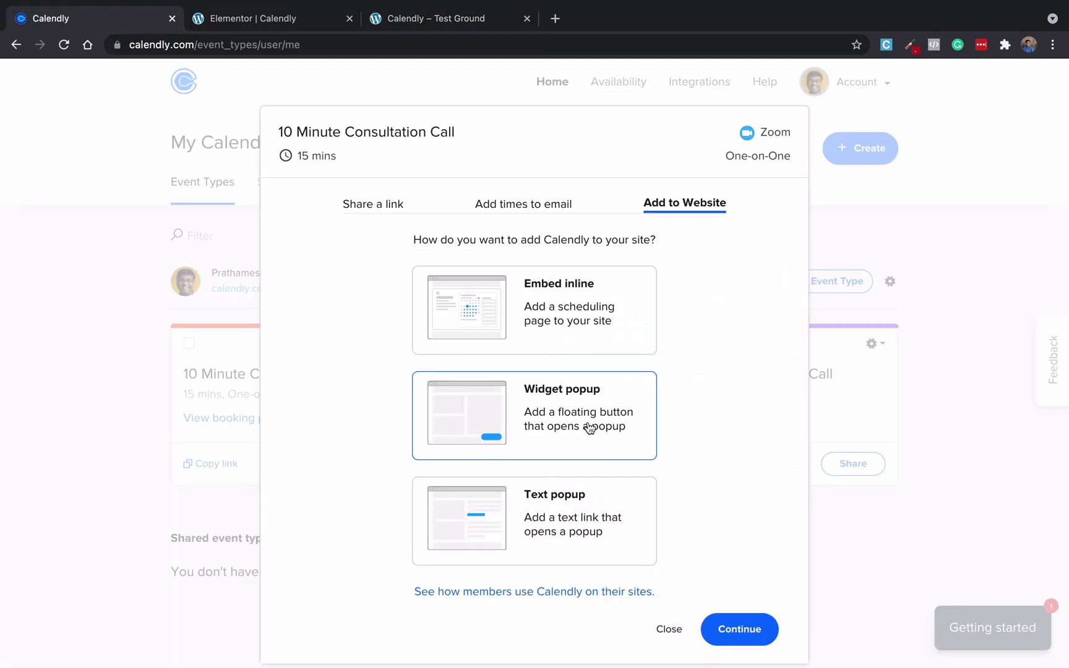
click(745, 629)
click(678, 453)
key(super+c)
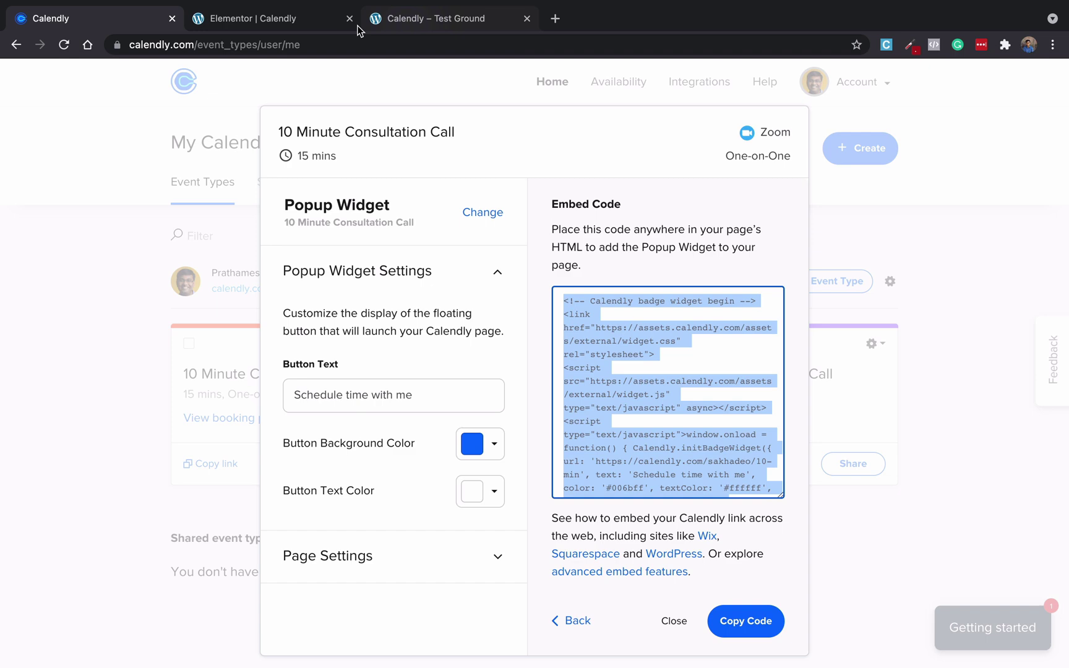
Step: Replace the HTML widget's inline calendar code with the popup widget code and update the page
click(295, 25)
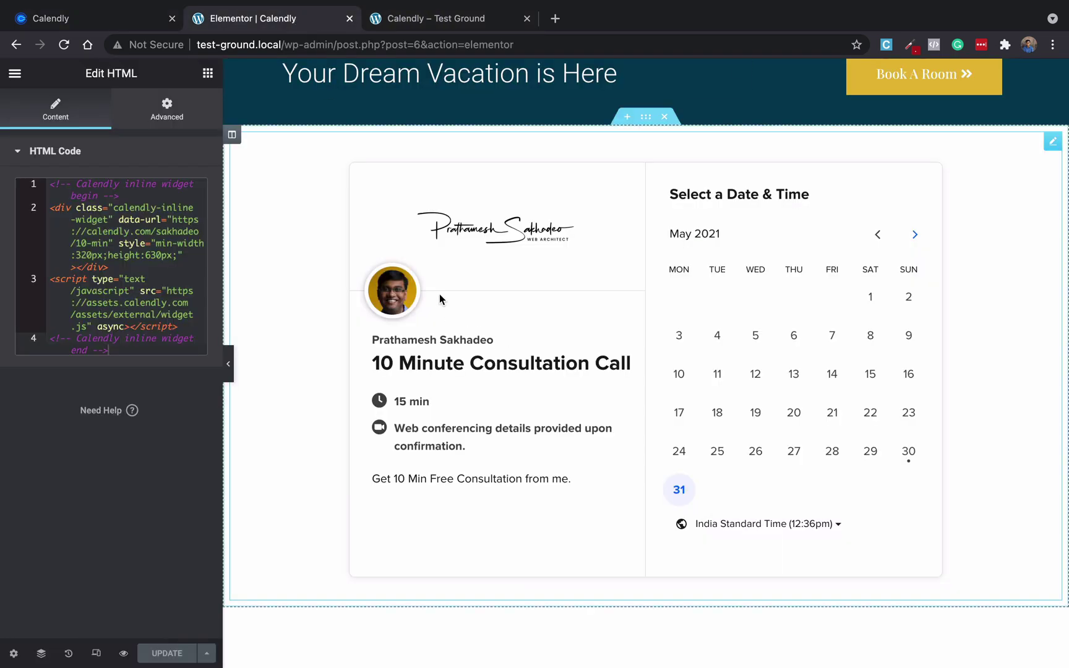
click(72, 286)
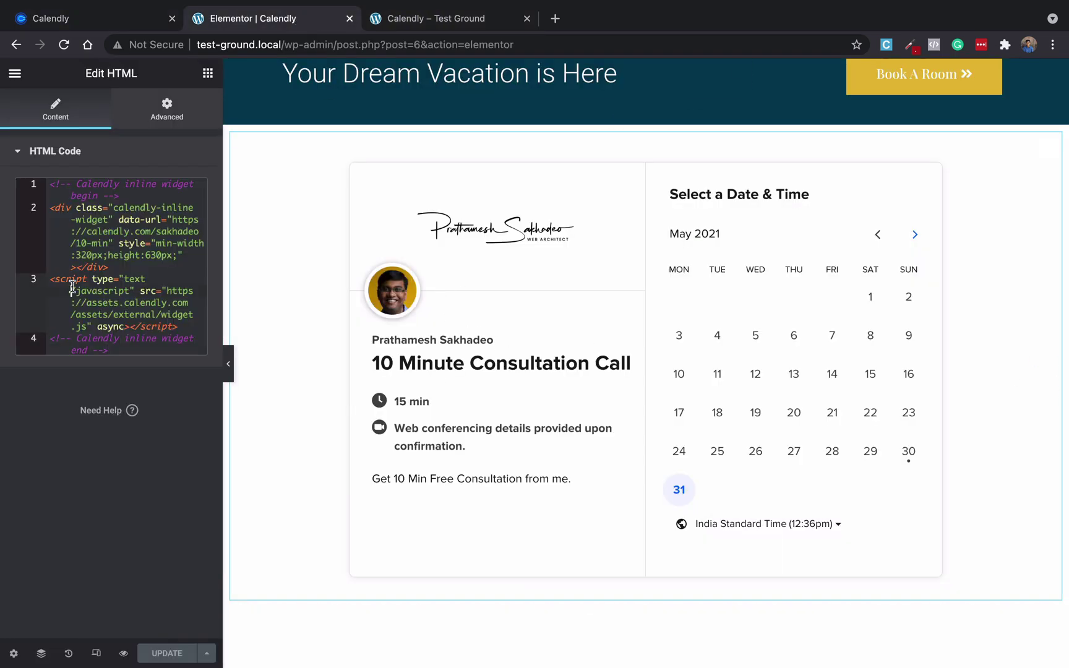
key(super+a)
key(BackSpace)
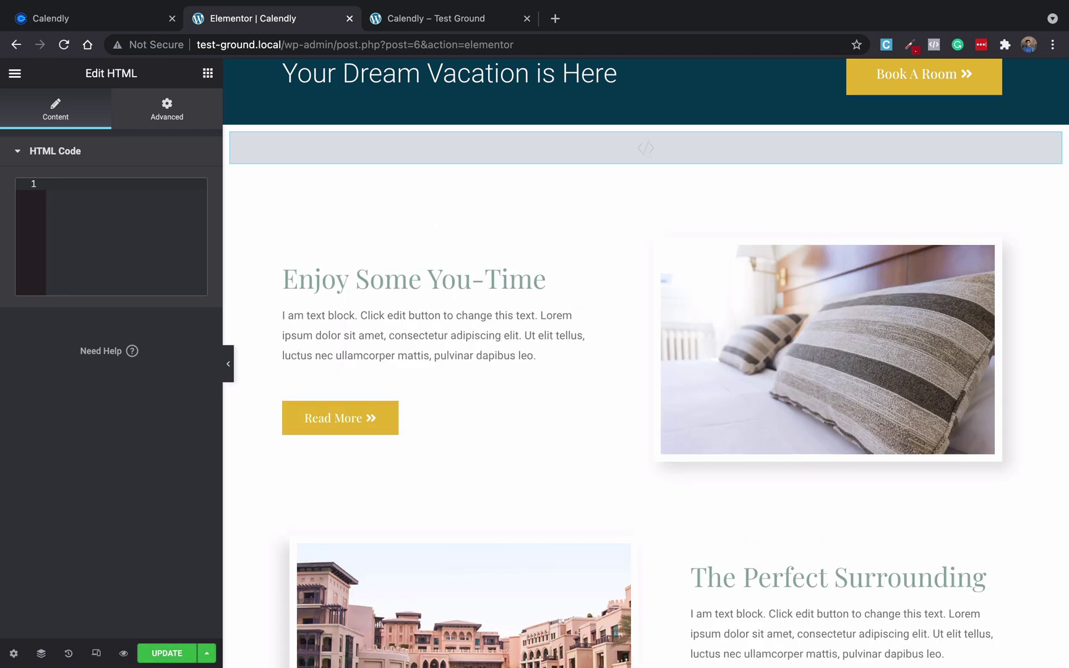
key(super+v)
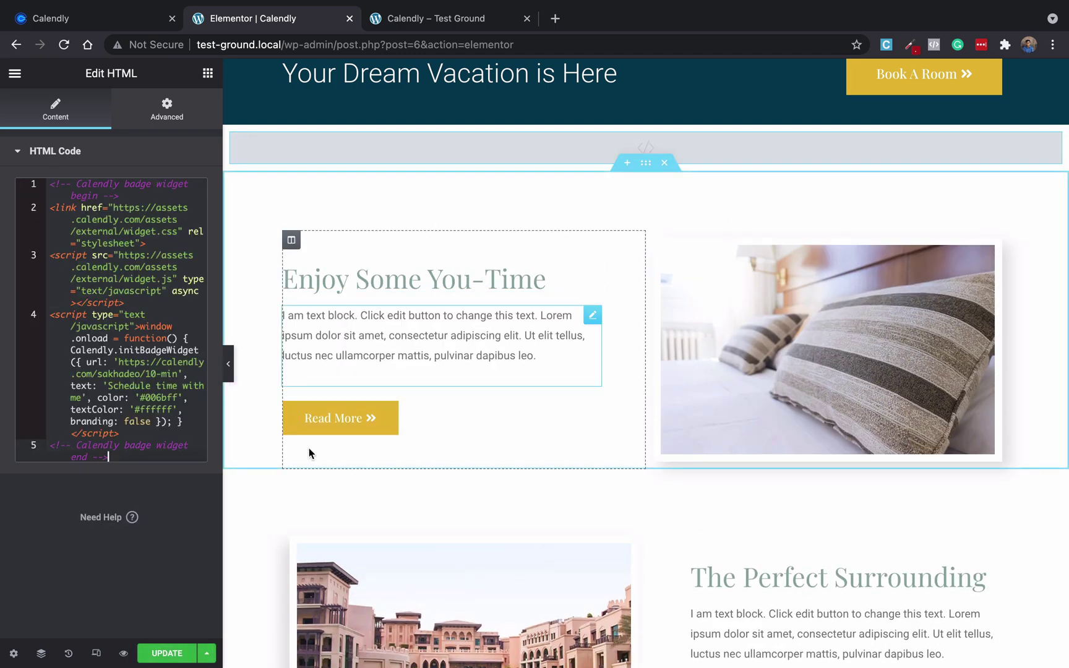
click(162, 650)
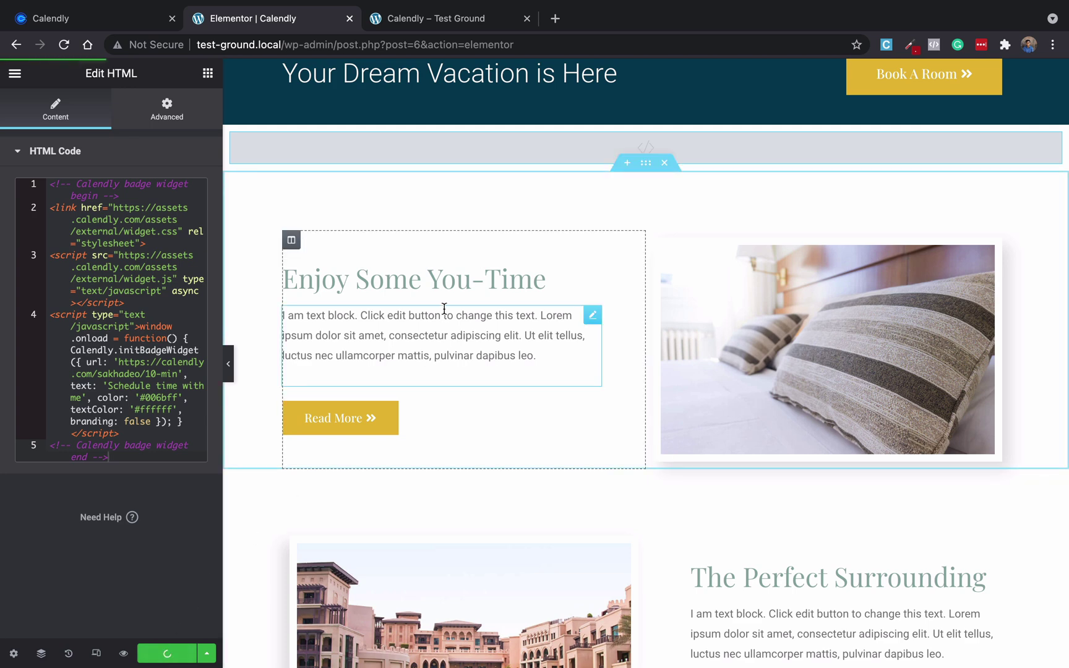
Step: Reload the preview, open the floating 'Schedule time with me' booking popup, then close it
click(409, 19)
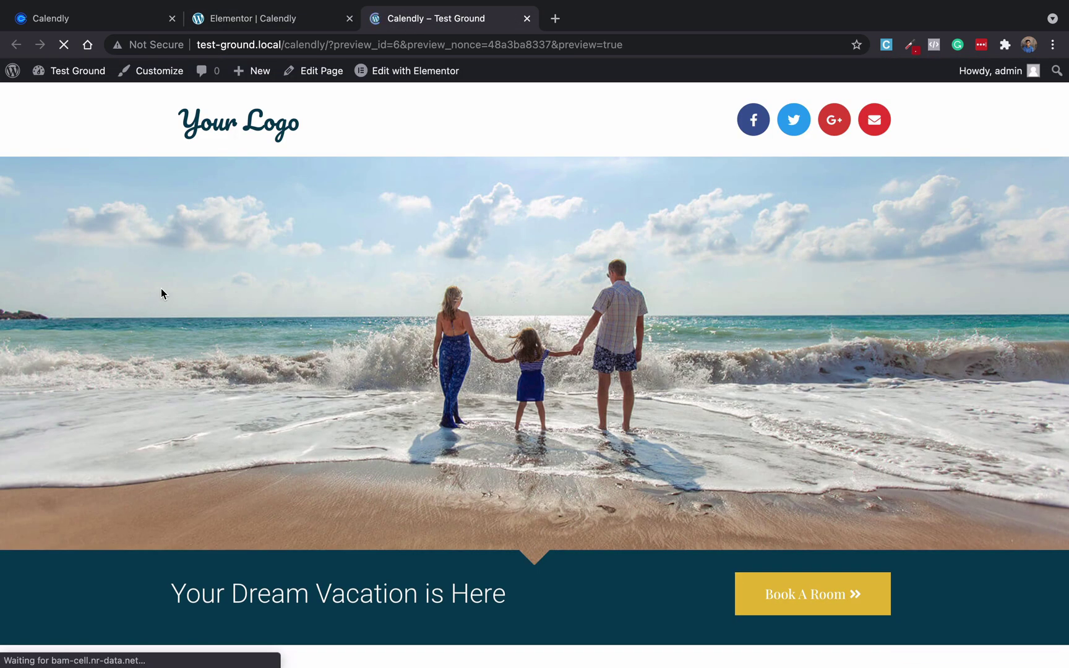
scroll(161, 288, down, 1)
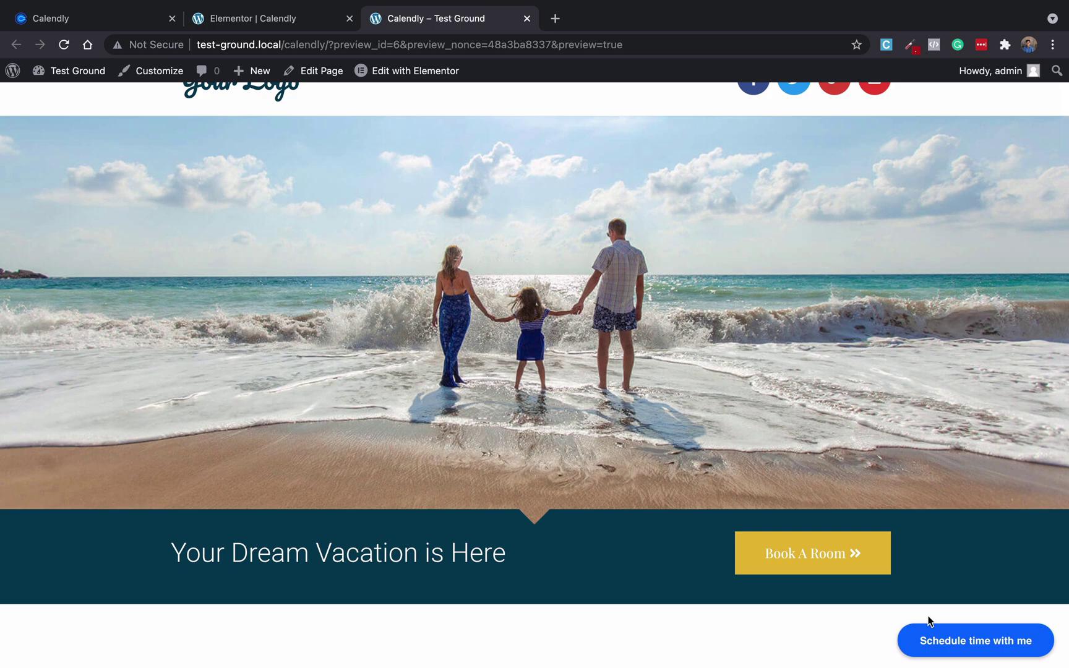
scroll(967, 513, down, 15)
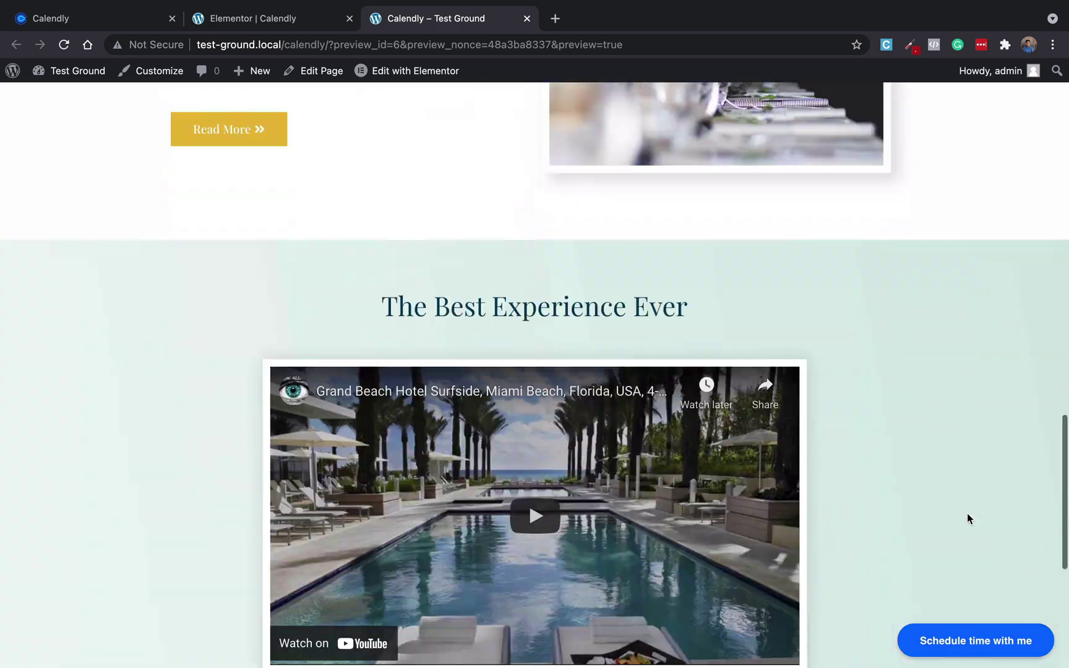
scroll(967, 513, down, 6)
click(945, 644)
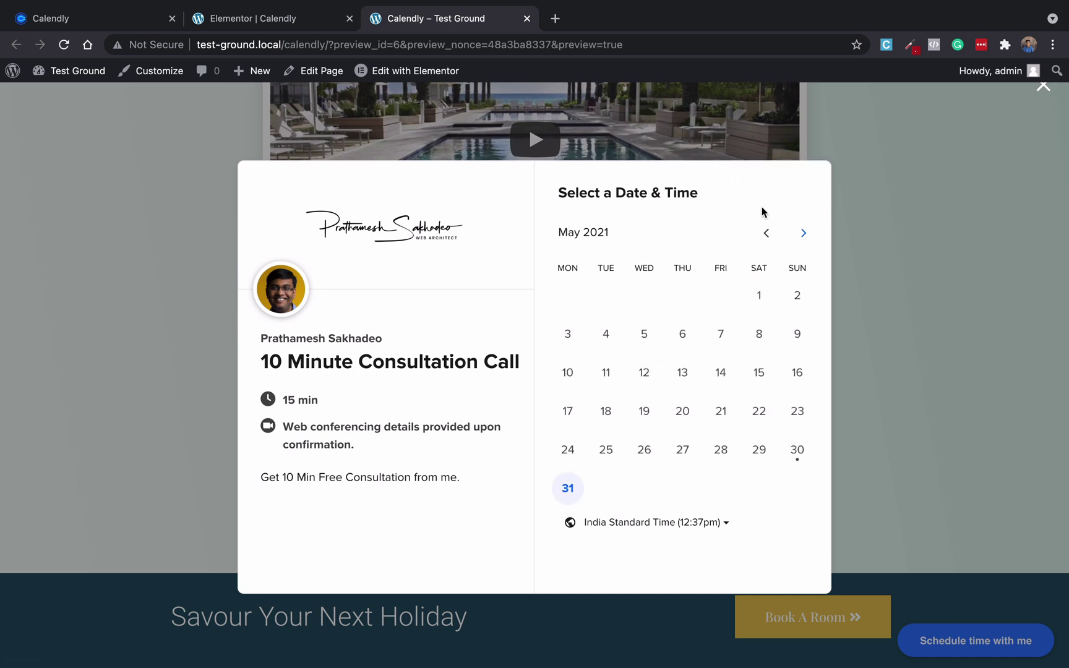
click(941, 231)
scroll(1000, 568, down, 10)
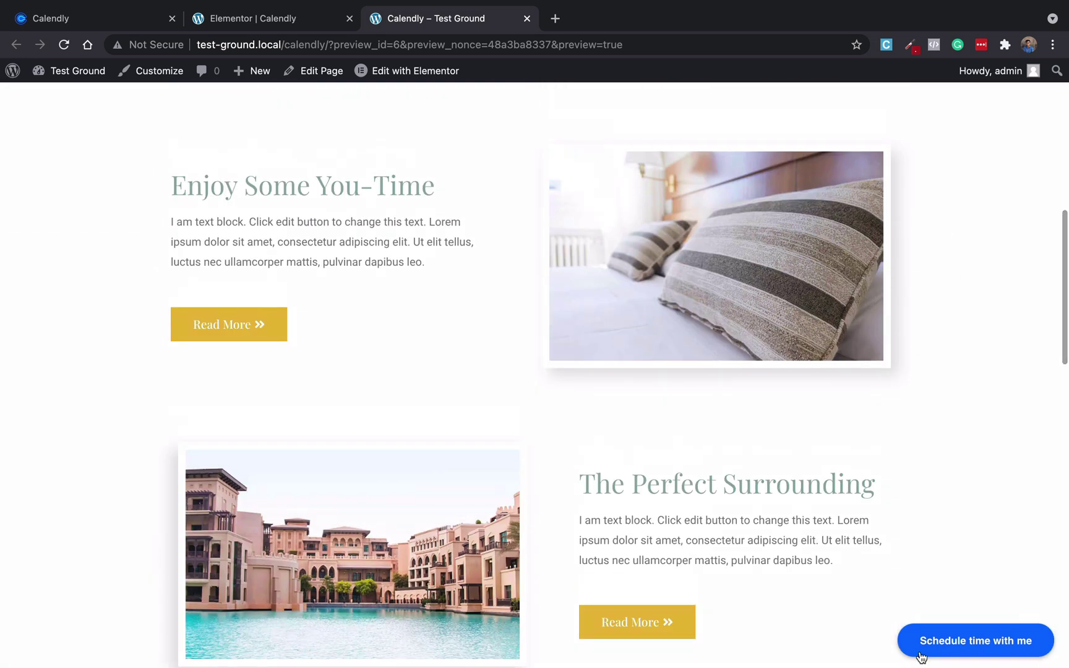
Step: Change the popup widget's button text to 'Book a strategy call'
click(109, 22)
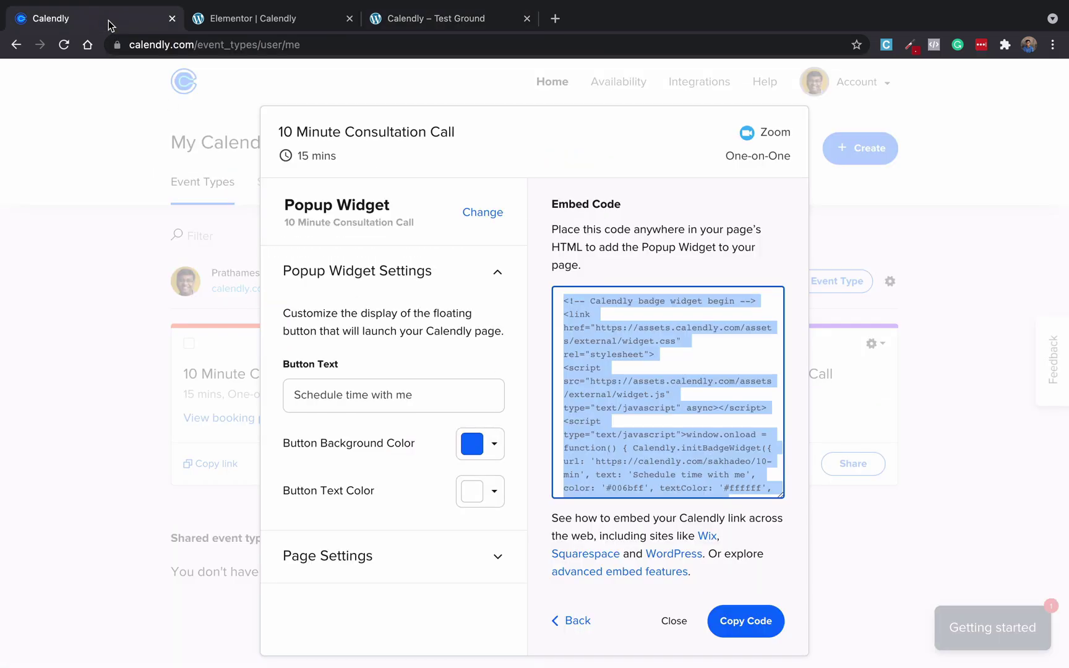
triple_click(354, 401)
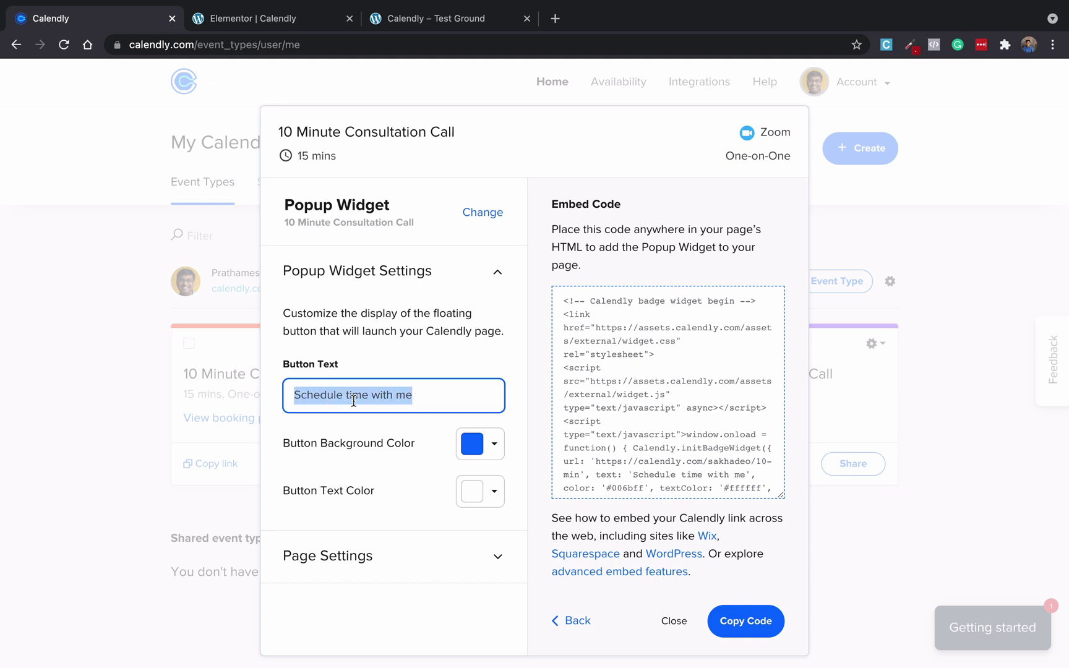
text(Book)
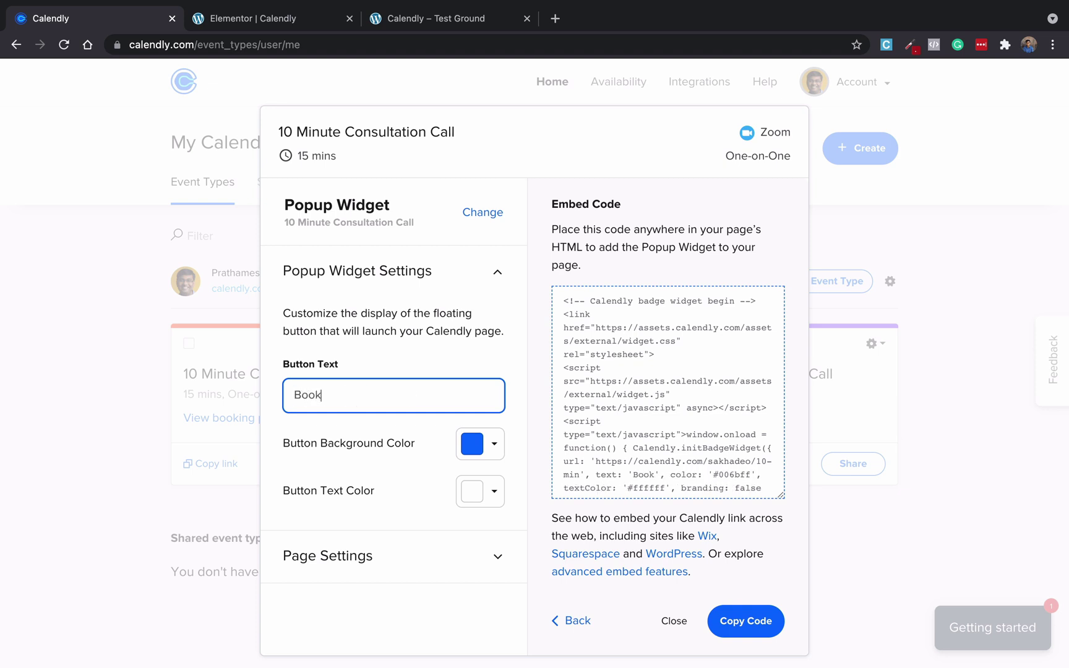
text( a strategy call)
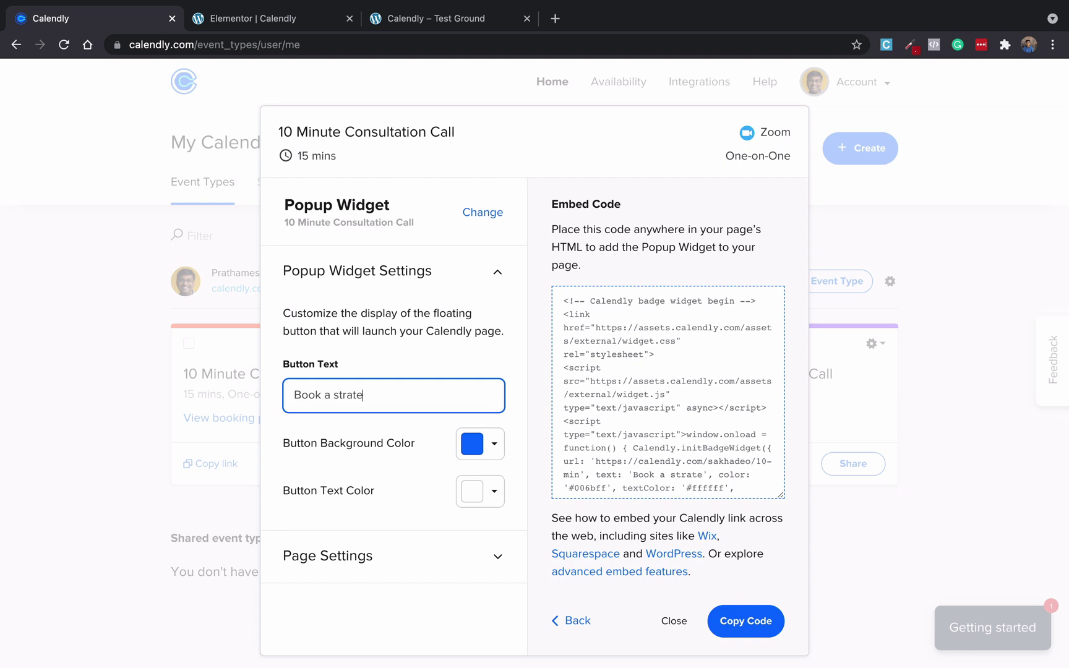
click(660, 455)
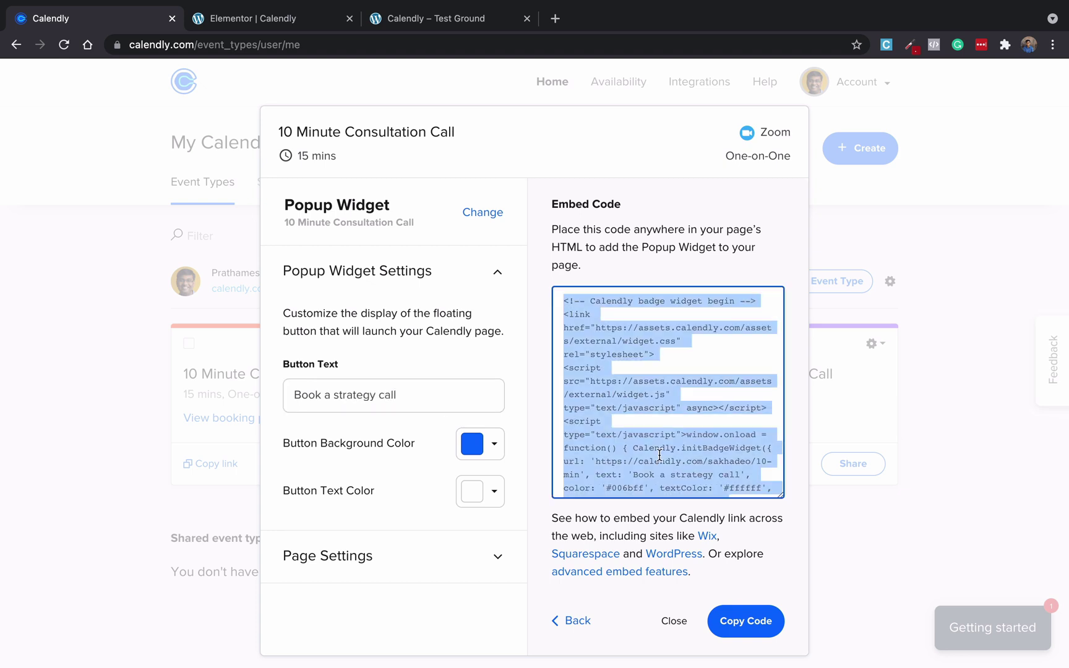
Step: Set the button background colour to green #58C494 and copy the updated embed code
click(472, 450)
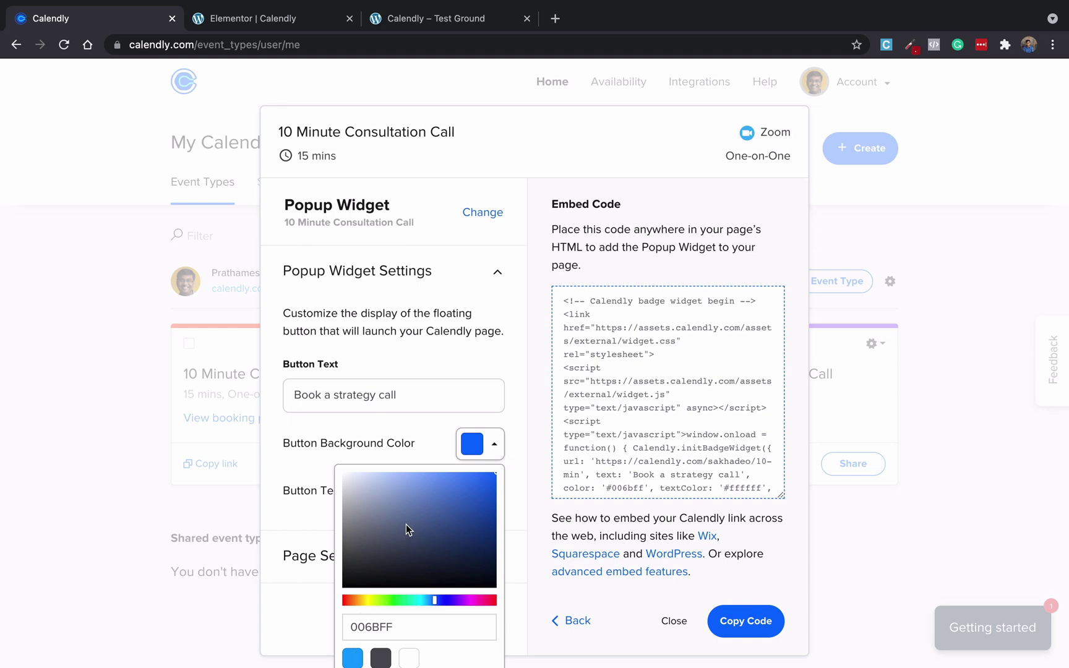
click(407, 524)
drag(435, 600, 409, 600)
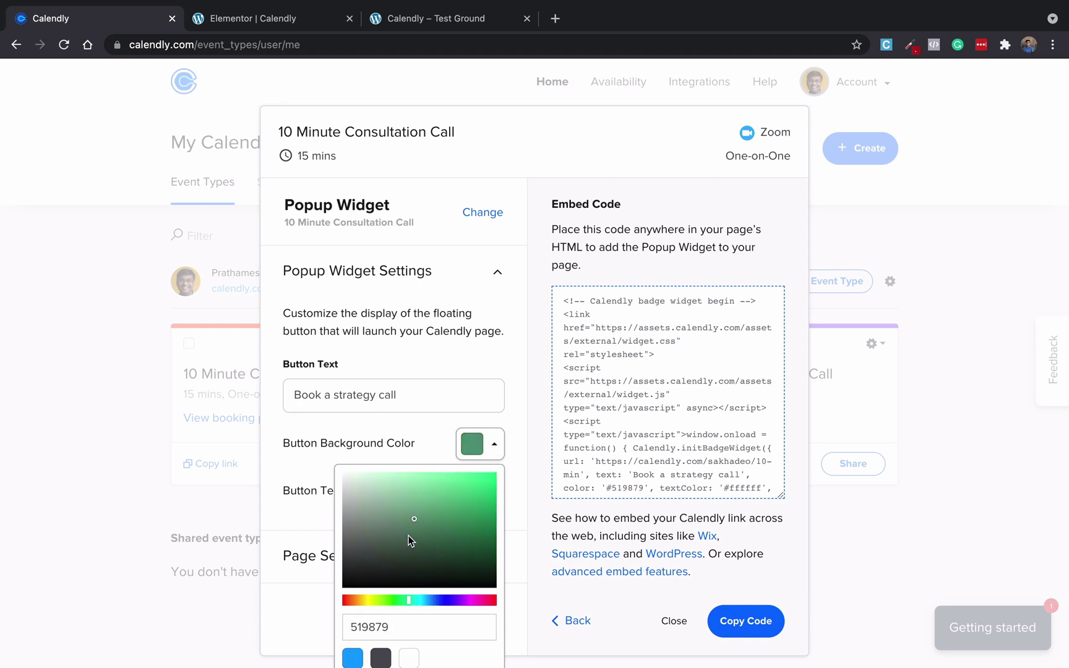
click(413, 523)
drag(438, 489, 427, 499)
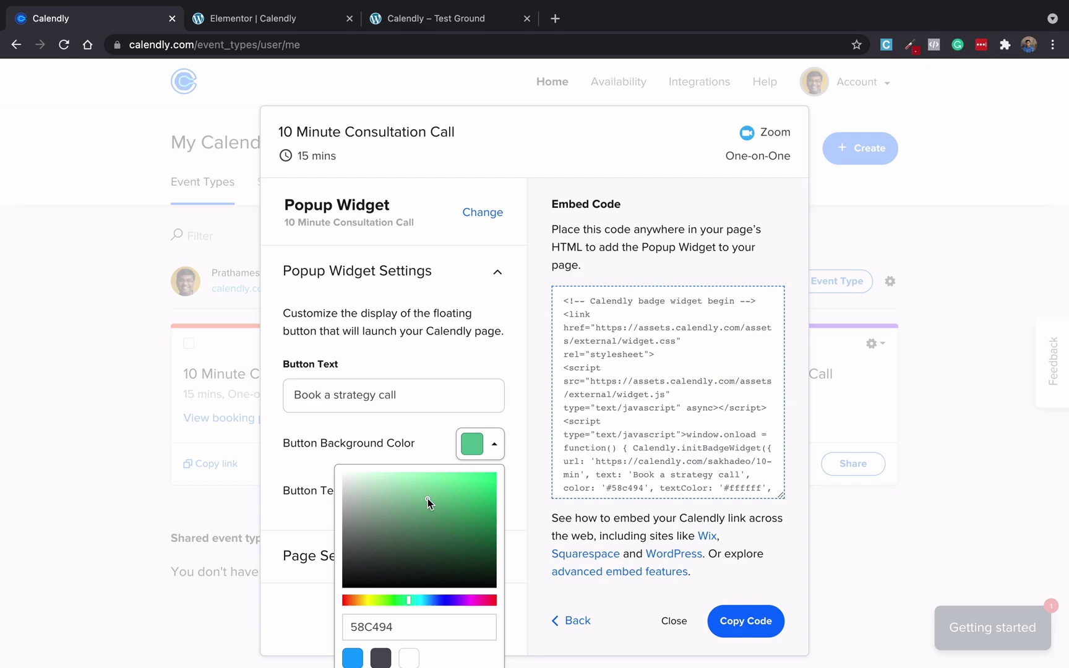
shift+click(661, 326)
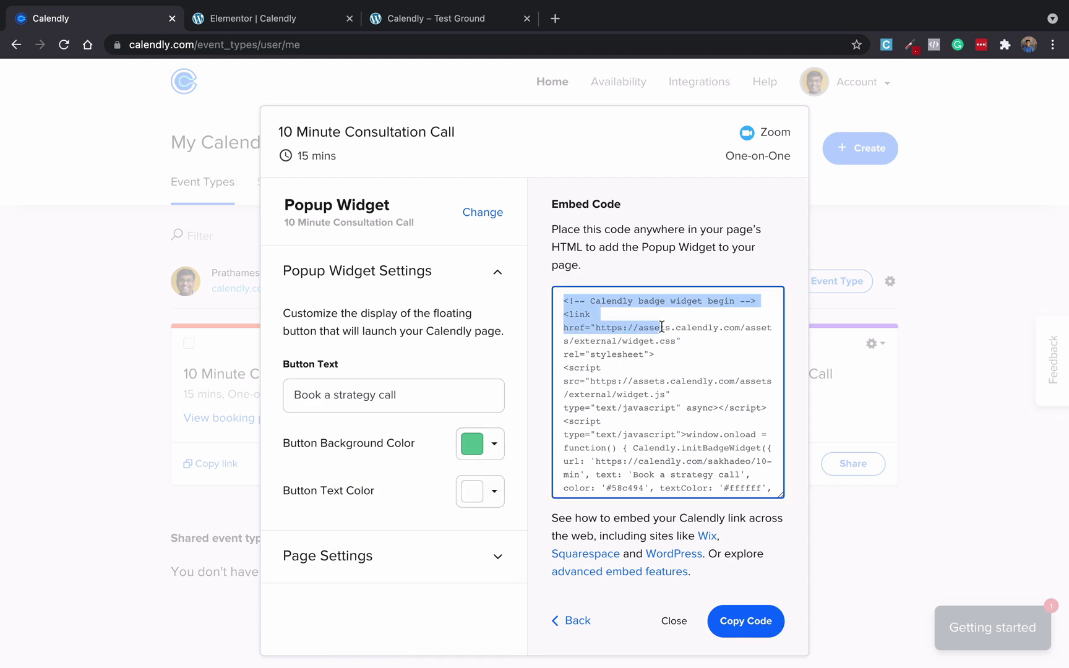
key(super+a)
key(super+c)
Step: Replace the HTML widget's badge code with the new green button code and update the page
click(288, 17)
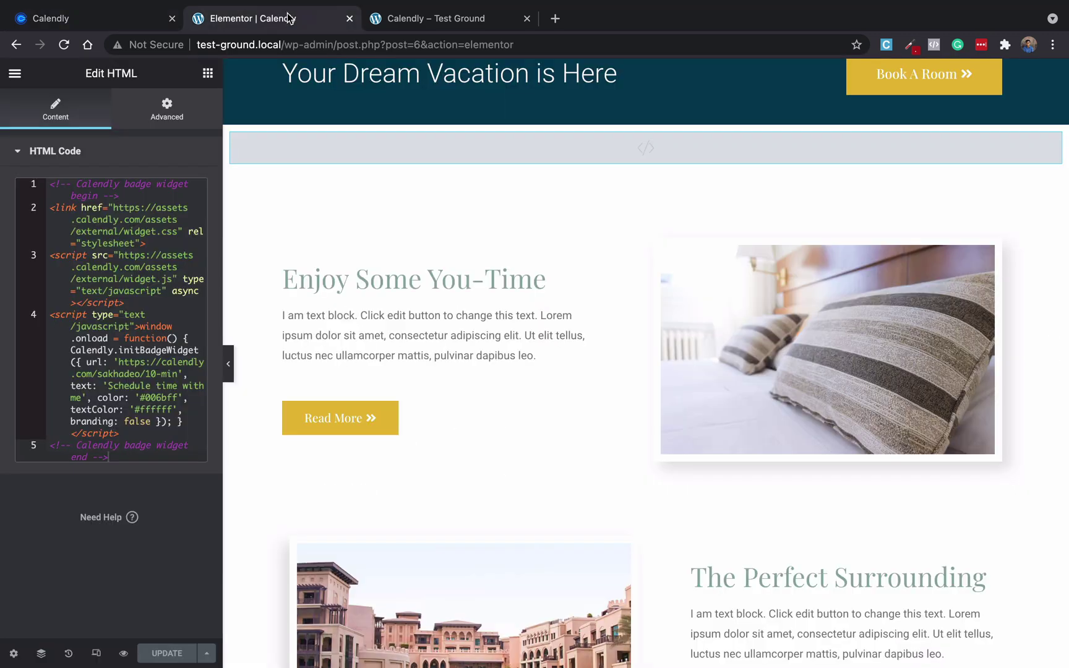
key(super+a)
key(BackSpace)
key(super+v)
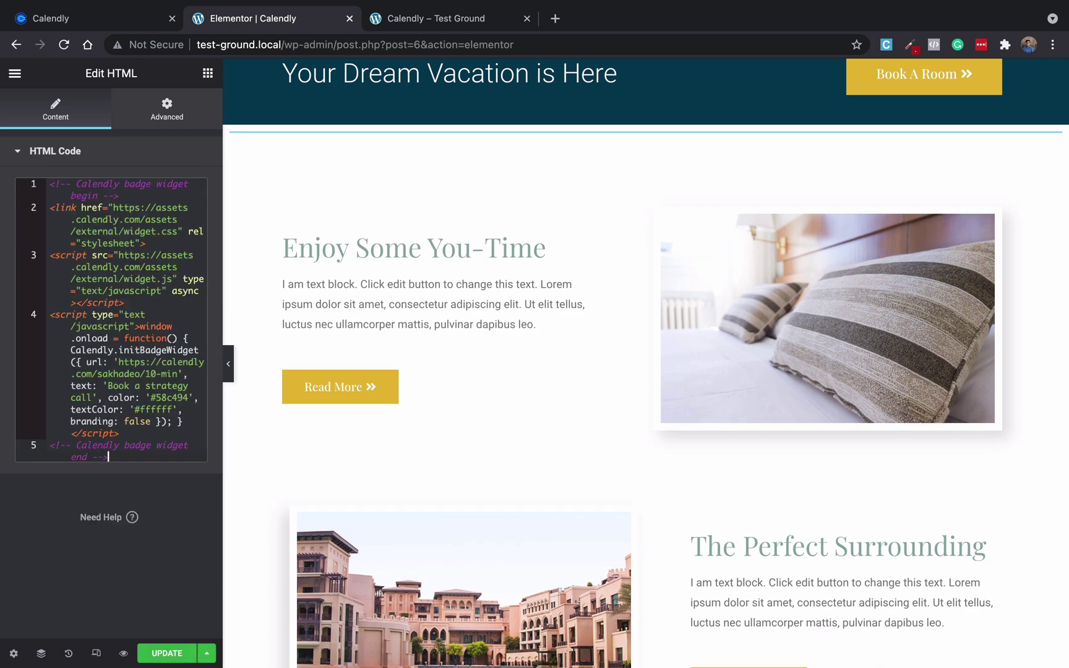
click(158, 653)
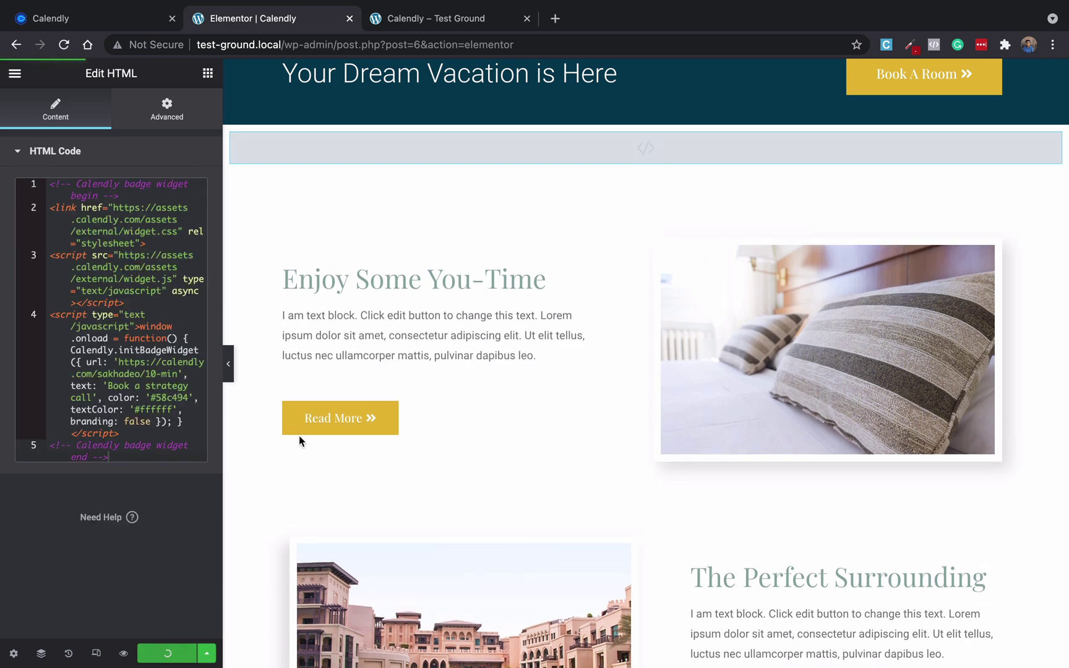
Step: Reload the preview and open the booking popup from the green 'Book a strategy call' button
click(436, 18)
key(super+r)
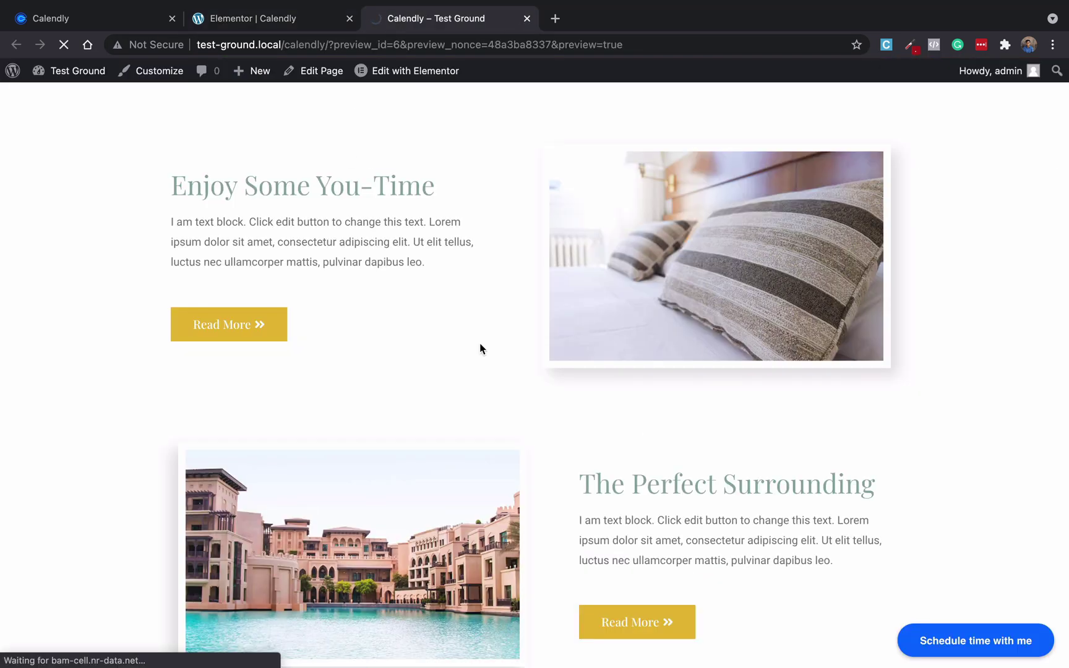
scroll(838, 444, down, 1)
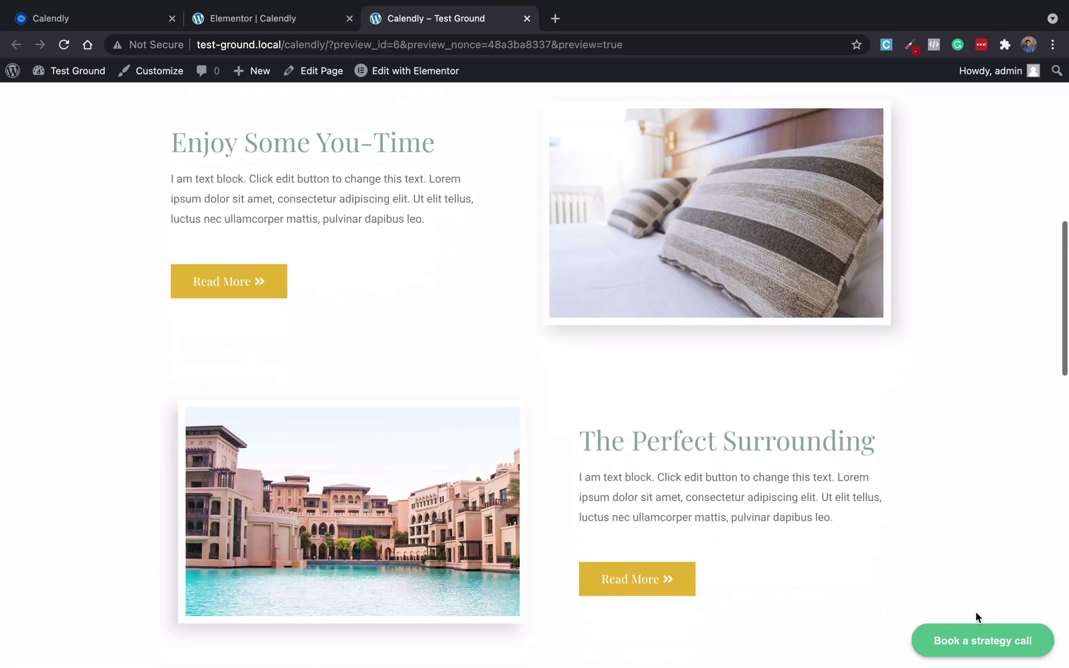
click(995, 640)
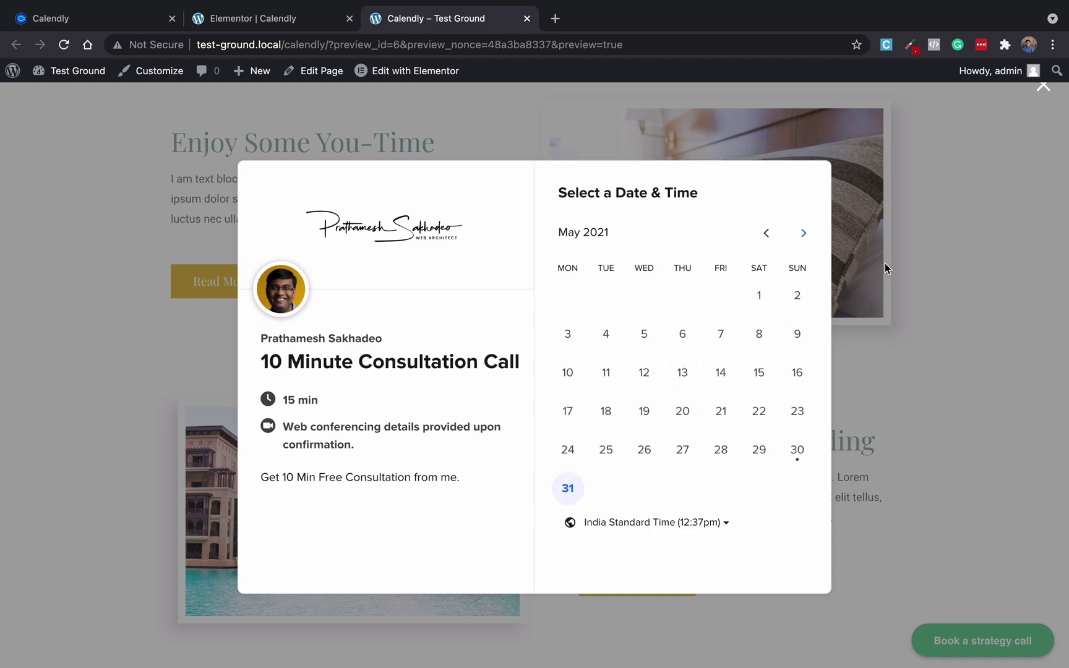
Step: Close the popup and switch the Calendly embed type to Text popup
click(100, 220)
click(93, 19)
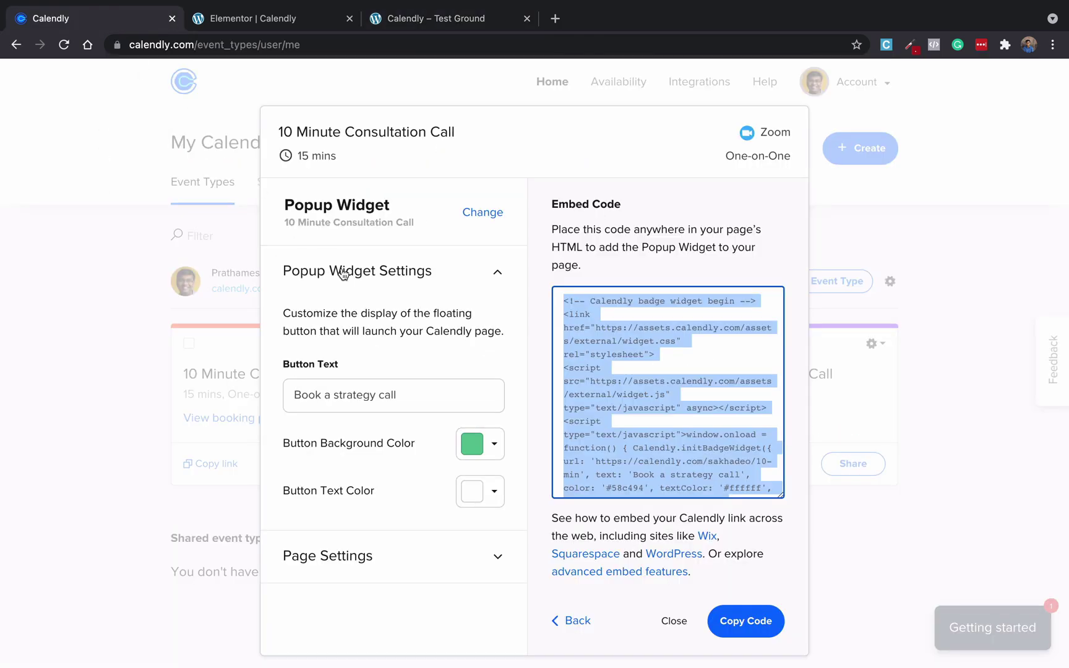
click(570, 620)
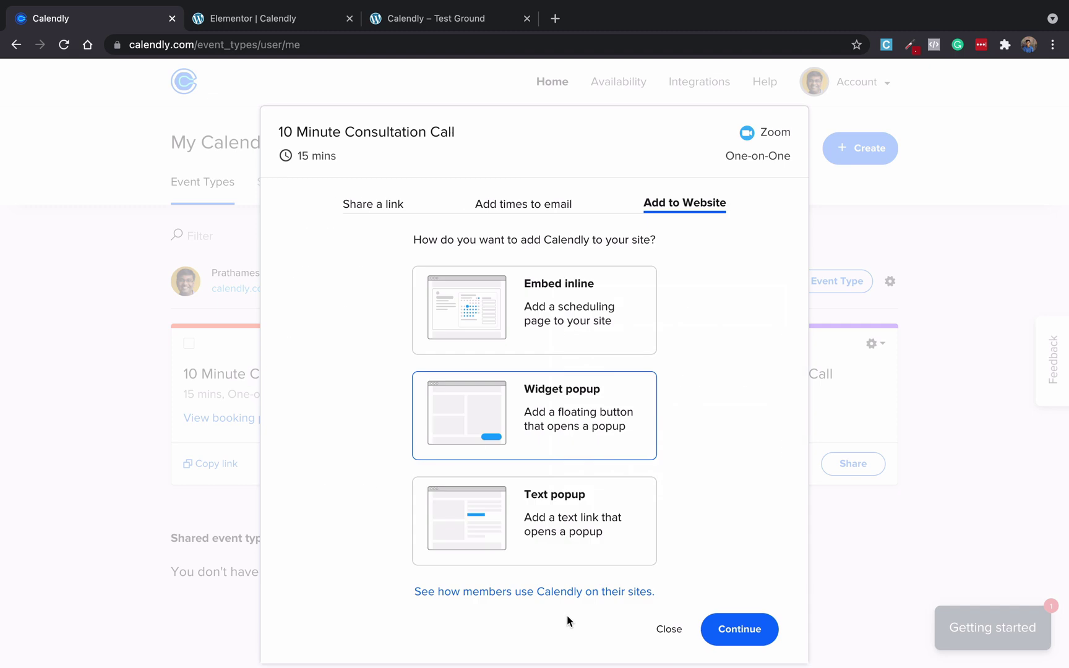
click(580, 527)
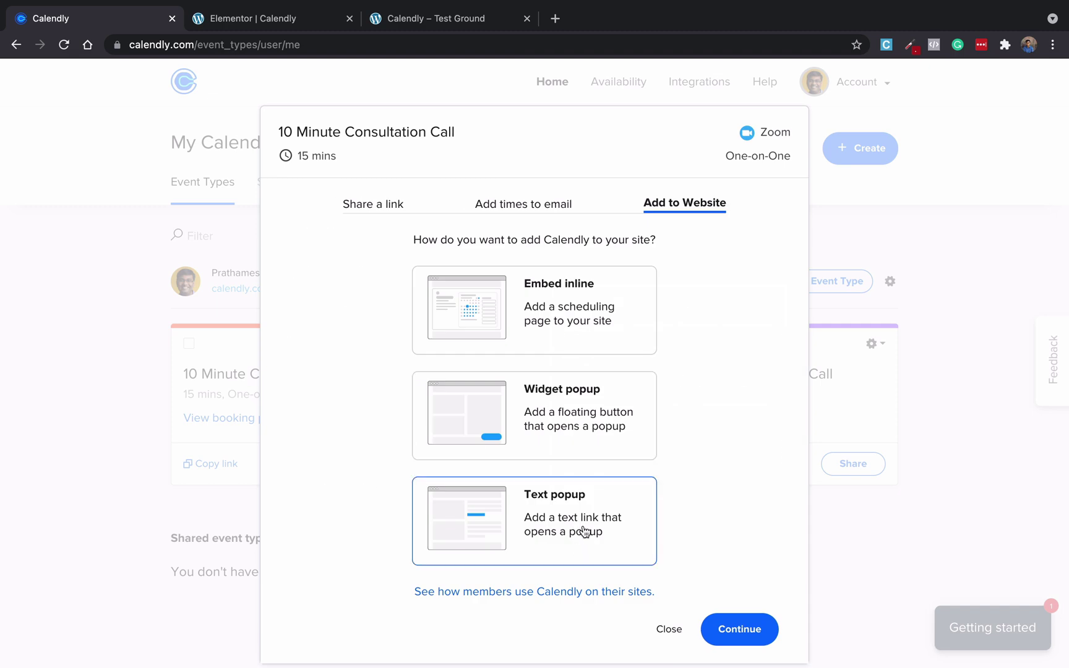
click(716, 630)
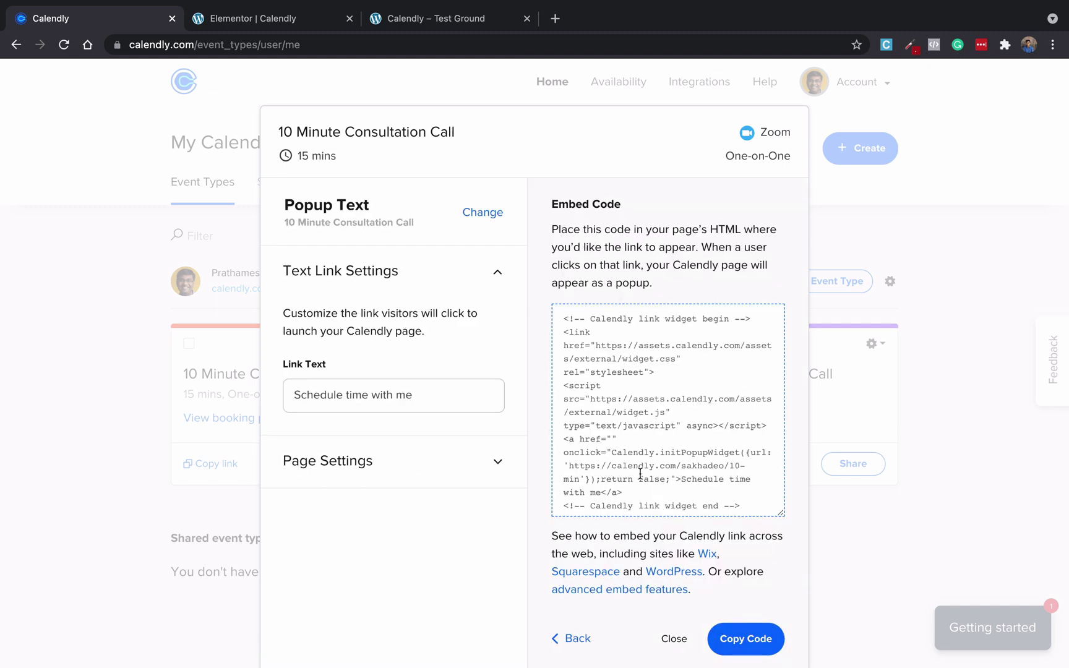
Step: Set the link text to 'Book a strategy call' and select the text-link embed code
click(425, 401)
key(ctrl+a)
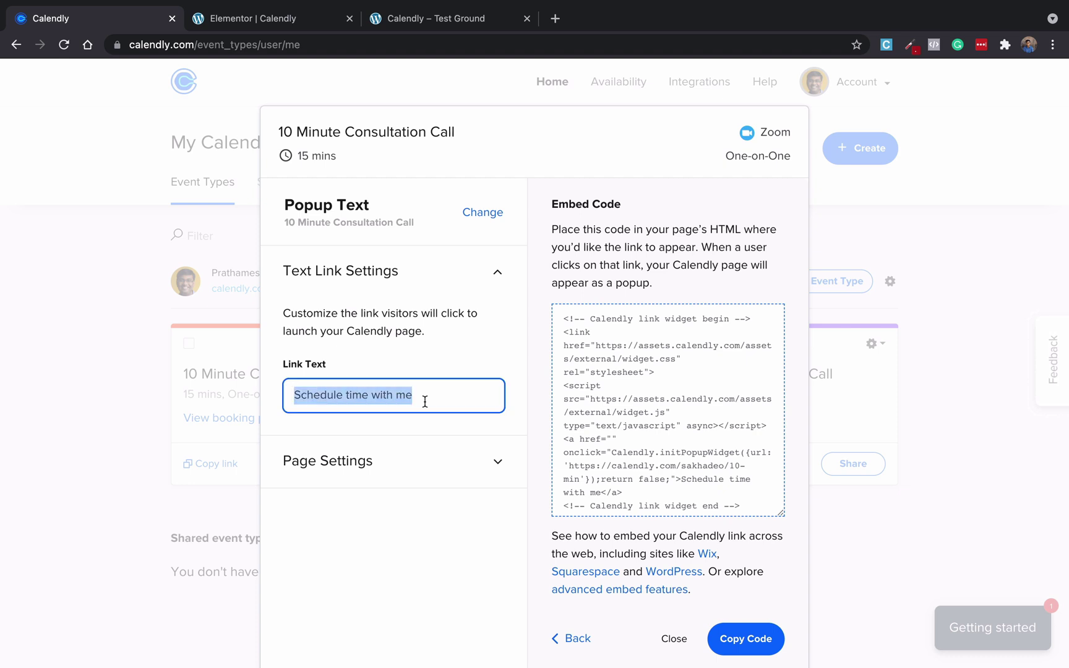
text(Book a str)
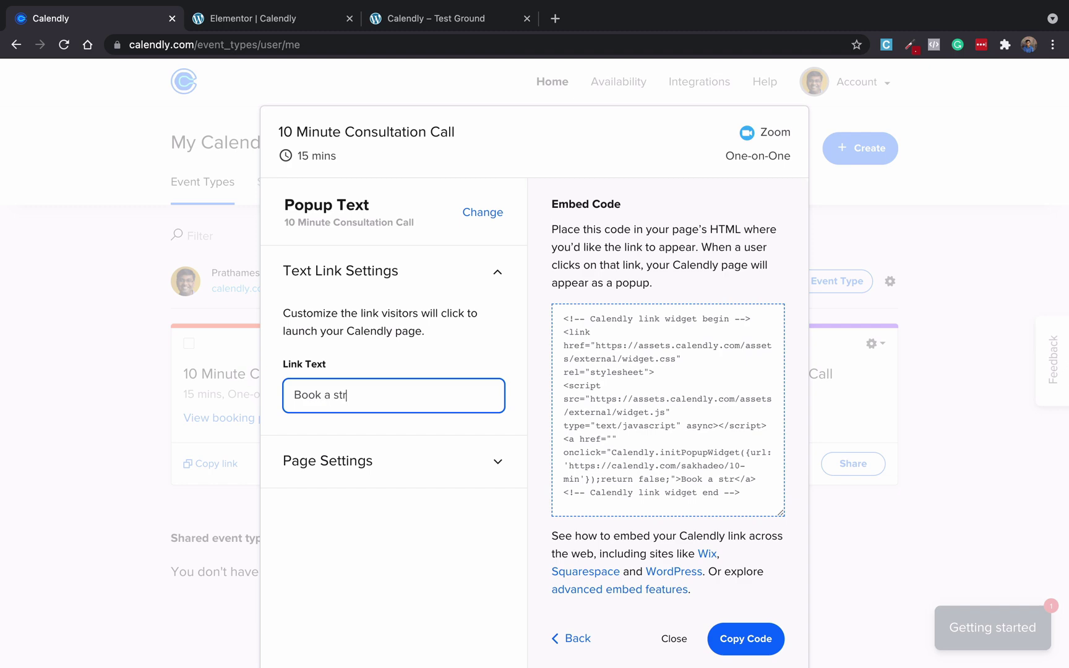
text(ategy call)
click(673, 437)
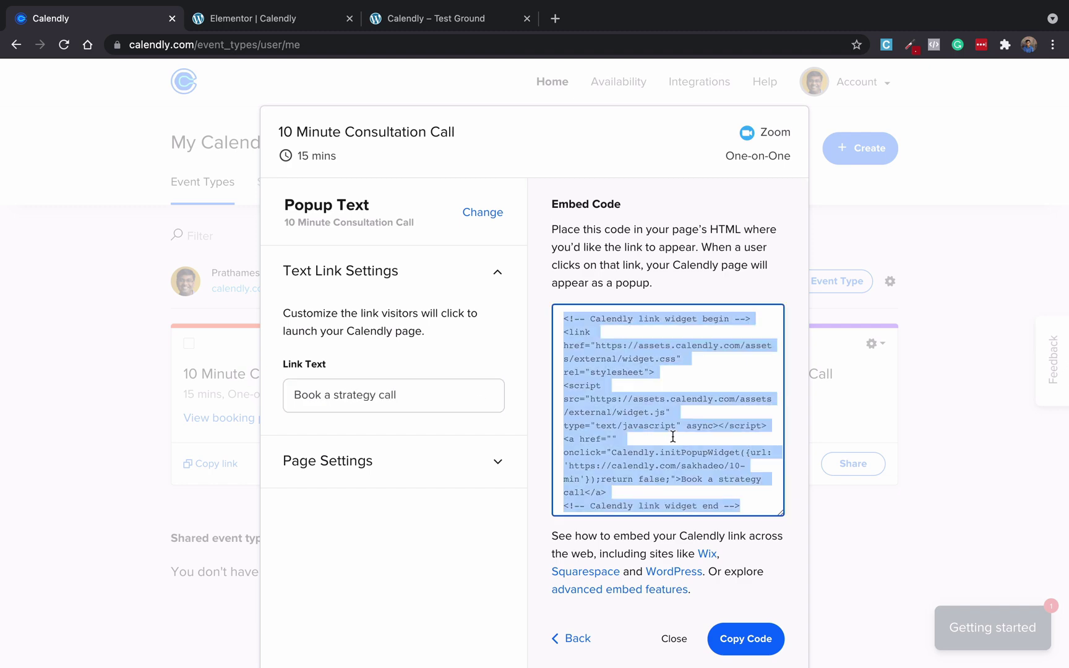
Step: Replace the HTML widget's badge code with the text-link code and update the page
click(305, 18)
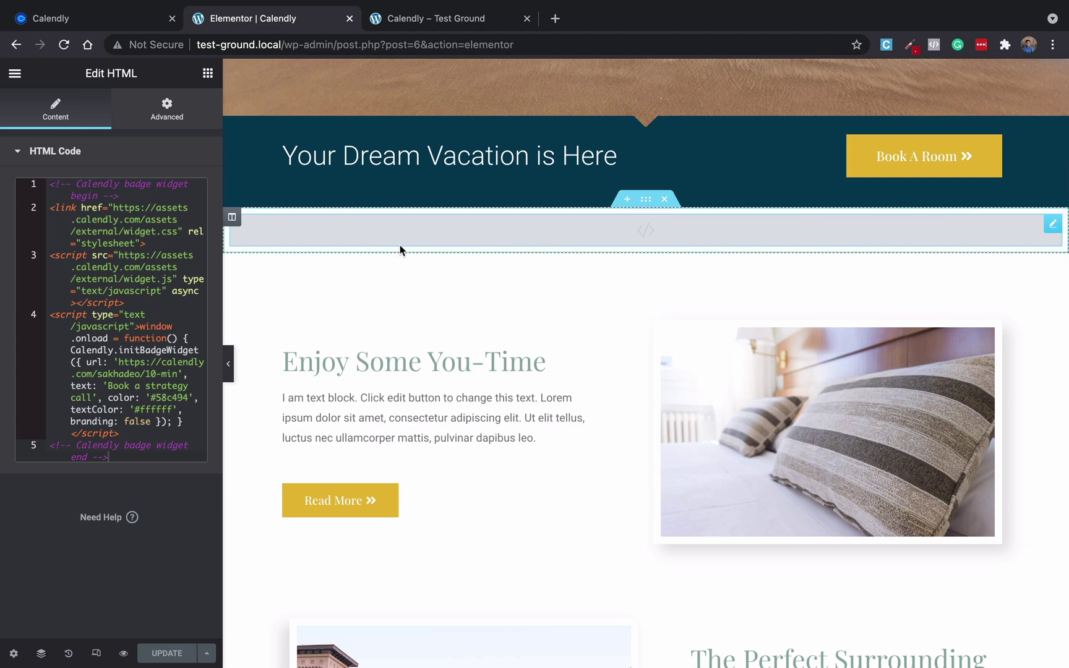
key(super+a)
key(BackSpace)
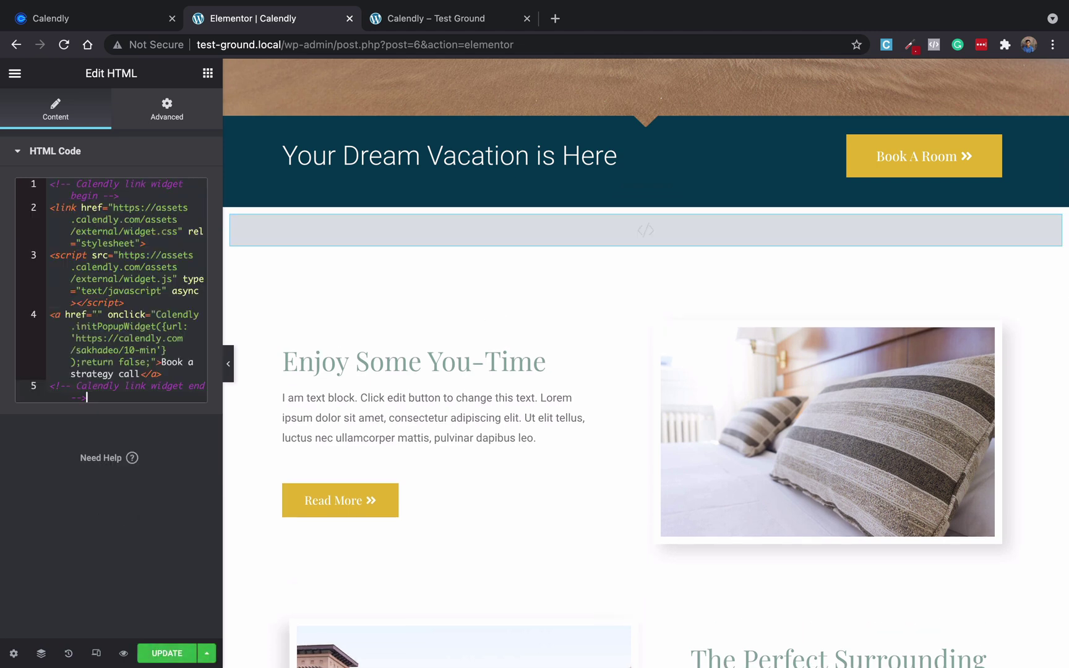
click(167, 654)
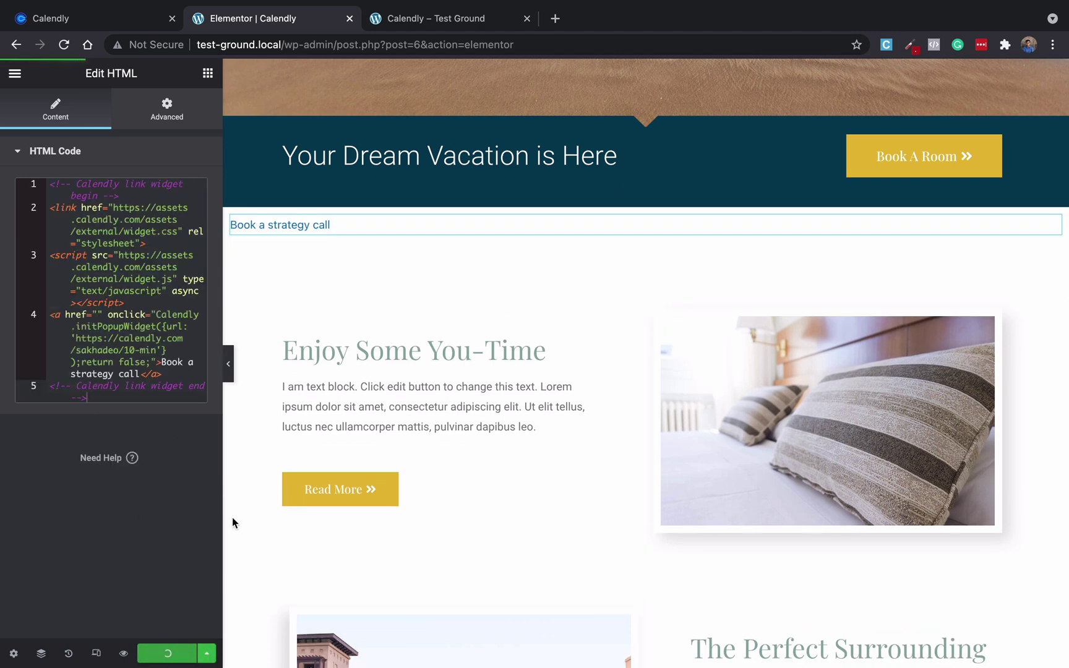
click(425, 18)
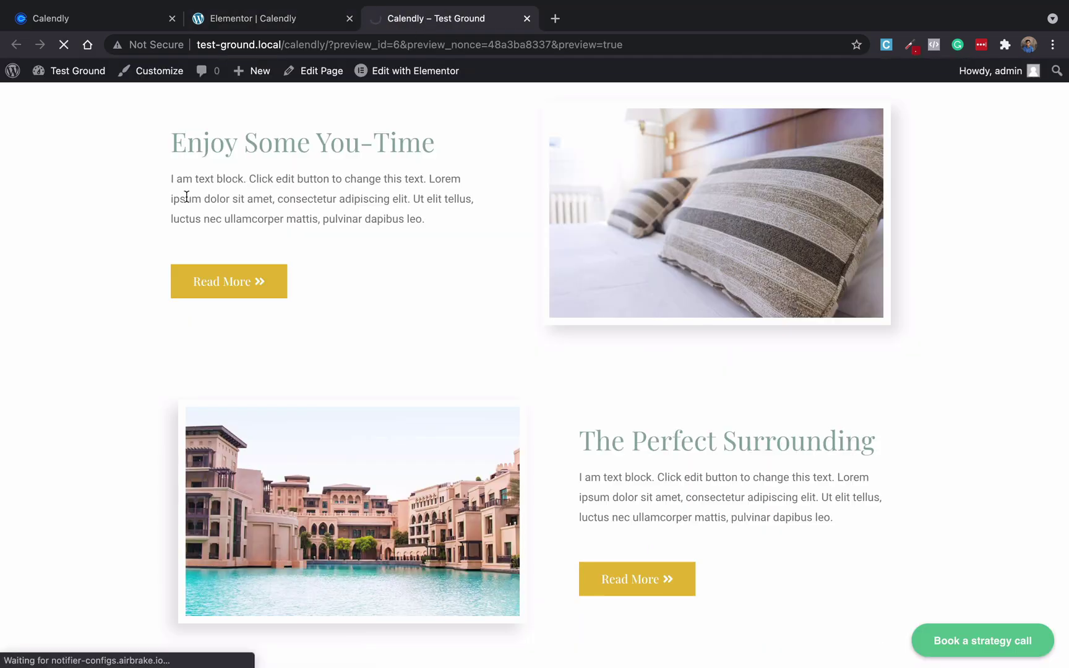
scroll(394, 292, down, 5)
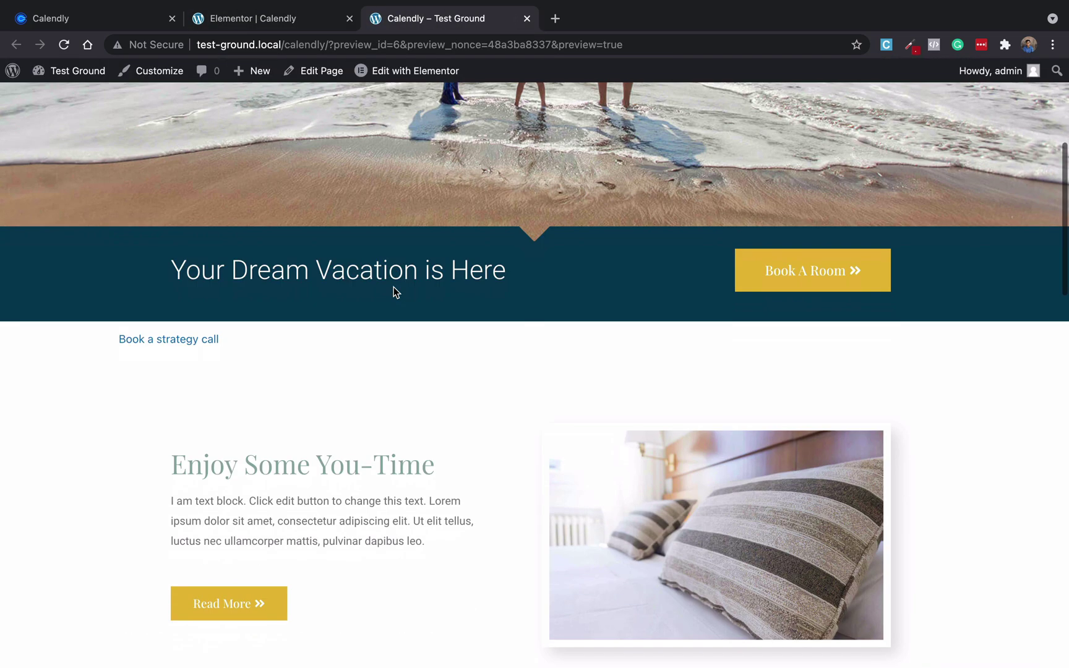
click(198, 341)
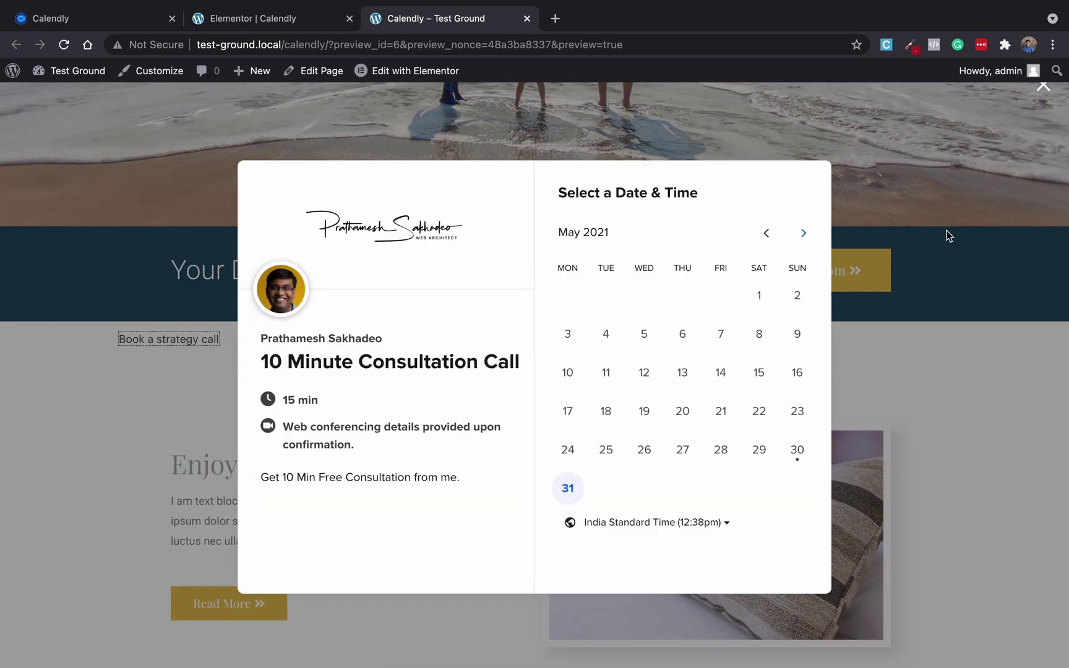
click(948, 234)
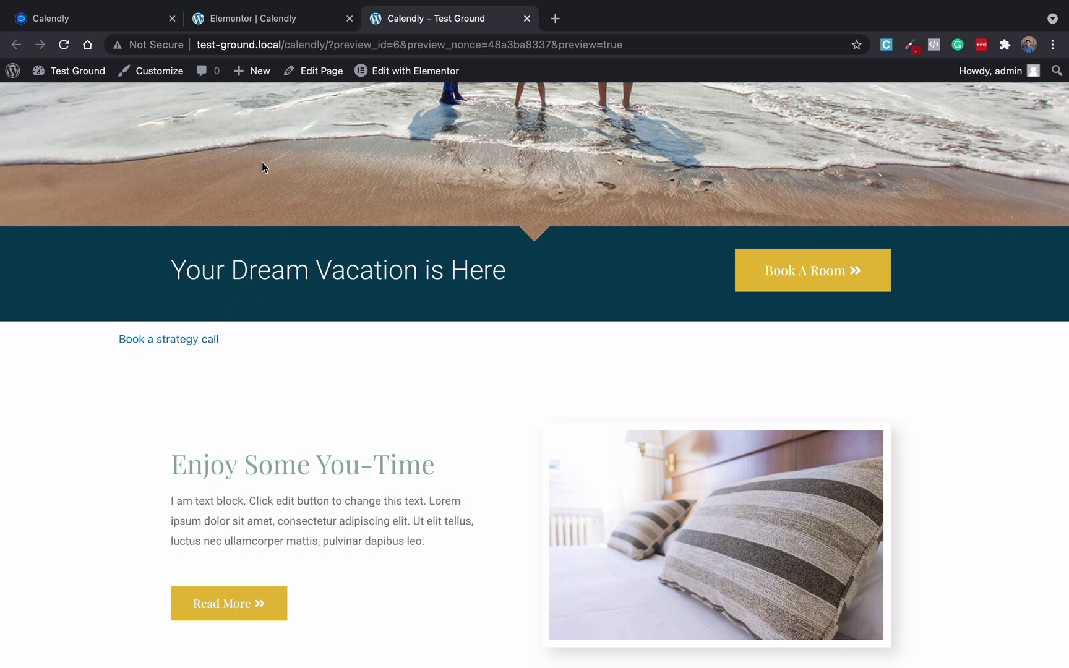
Step: Add id="schedule" to the link's <a> tag on line 4 of the HTML widget code
click(253, 28)
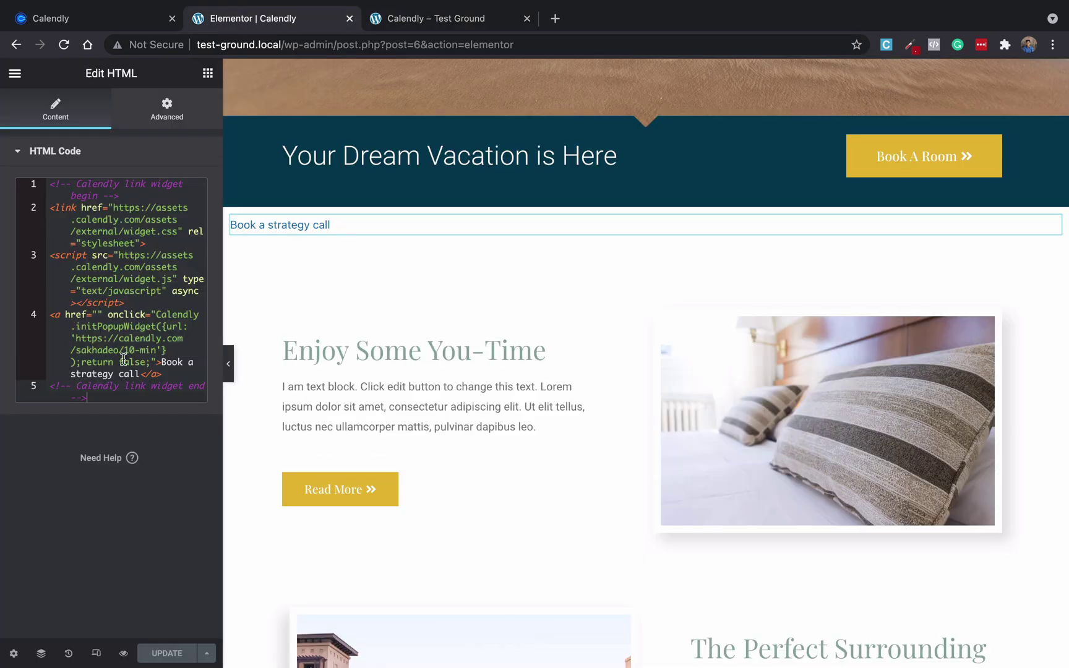
click(60, 315)
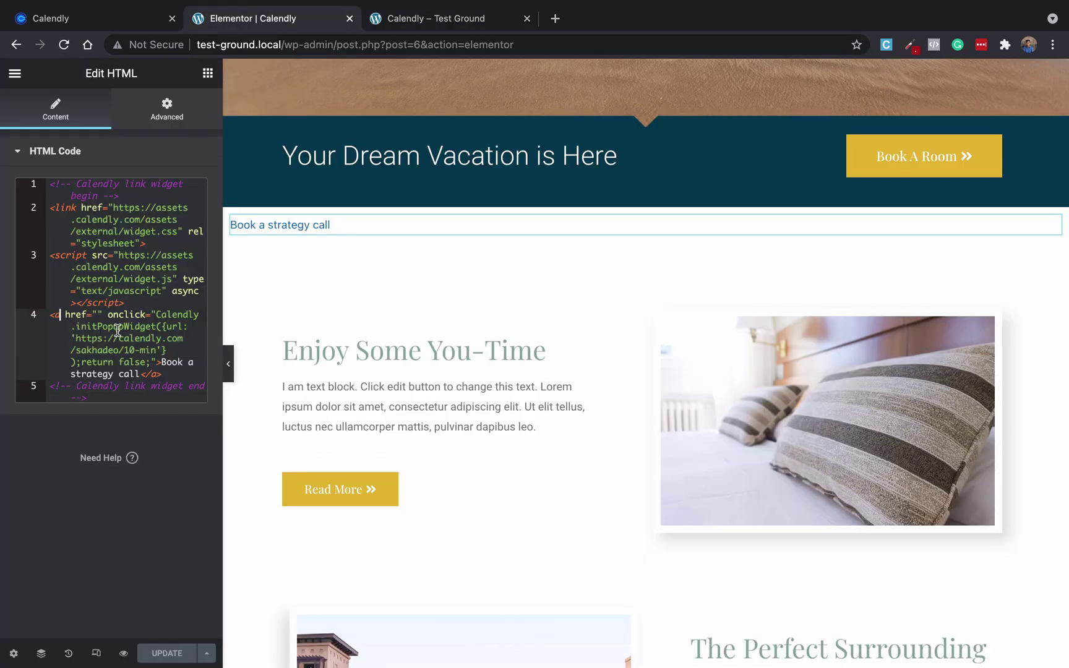
text(id)
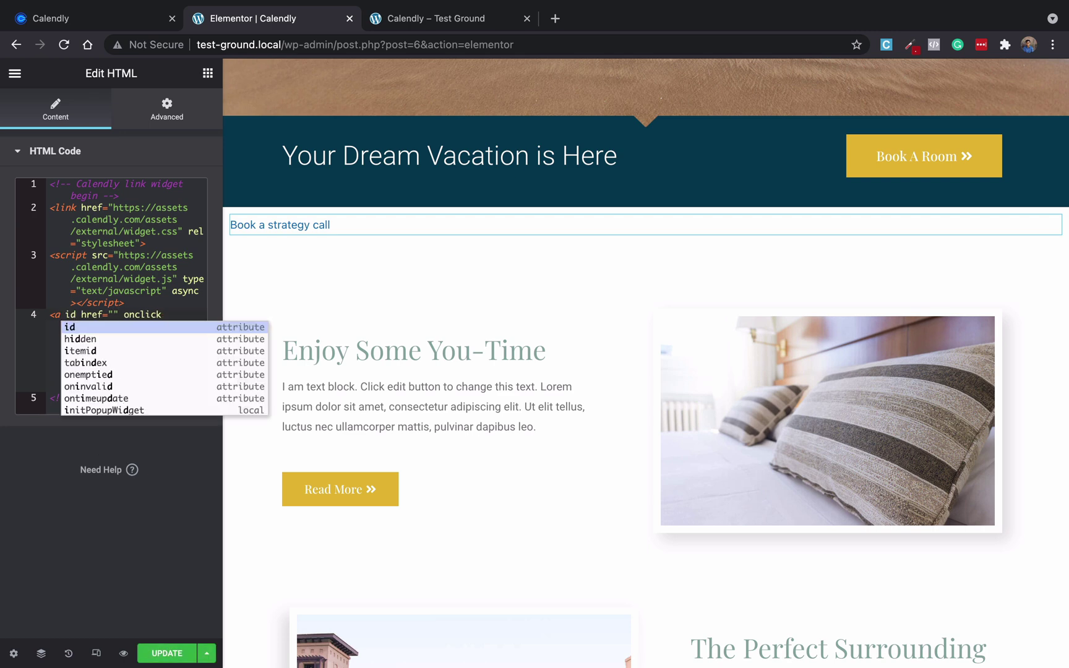
text(=")
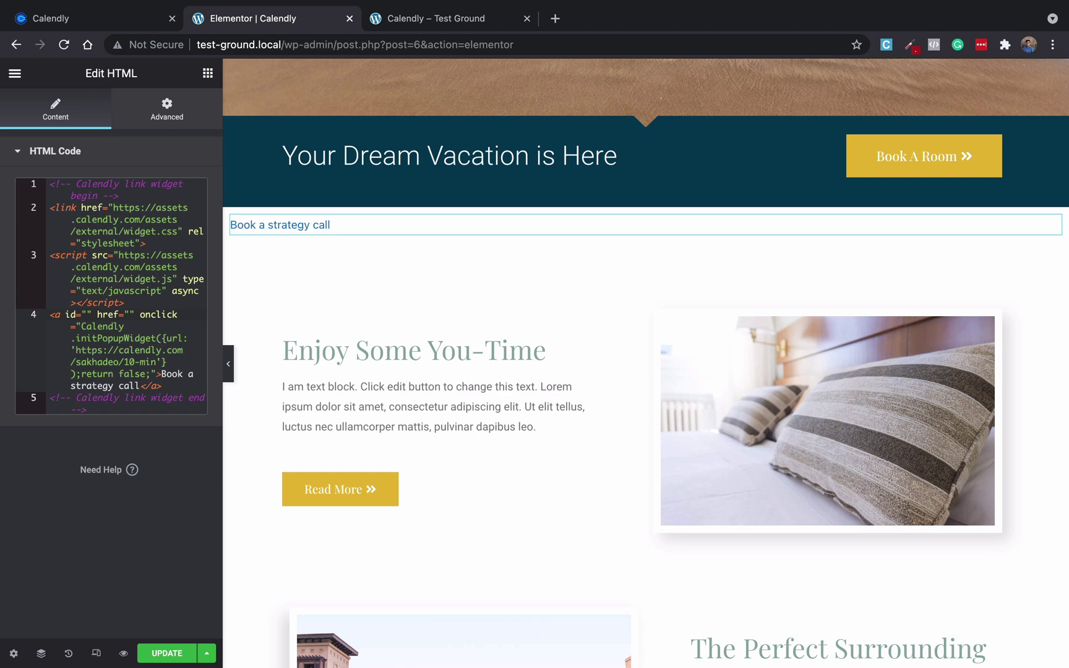
text(scheu)
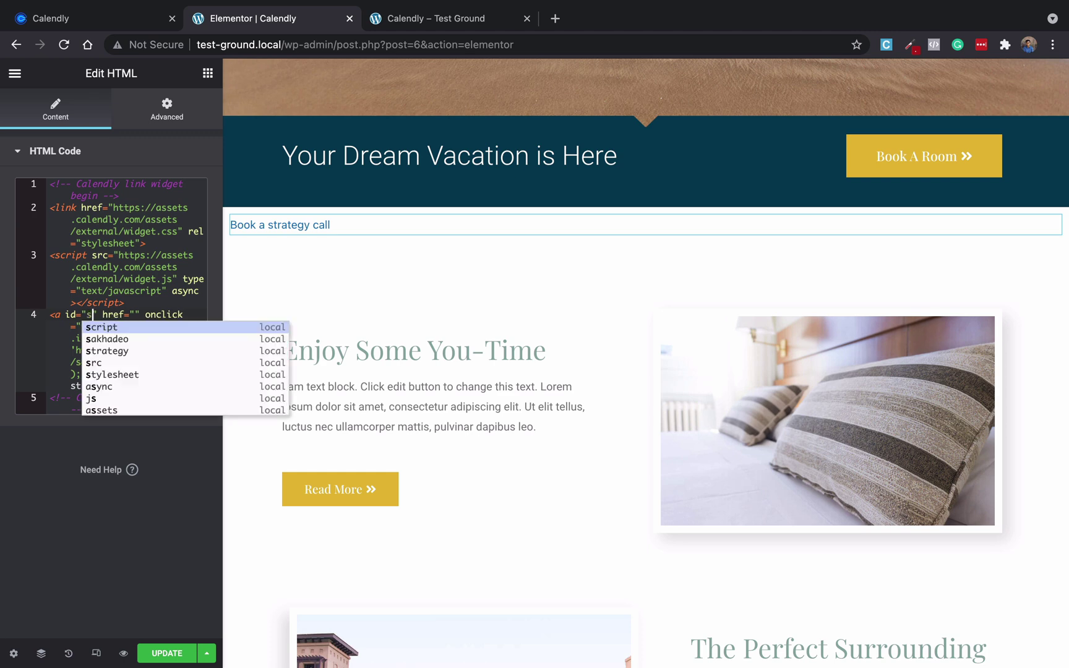
key(BackSpace)
text(d)
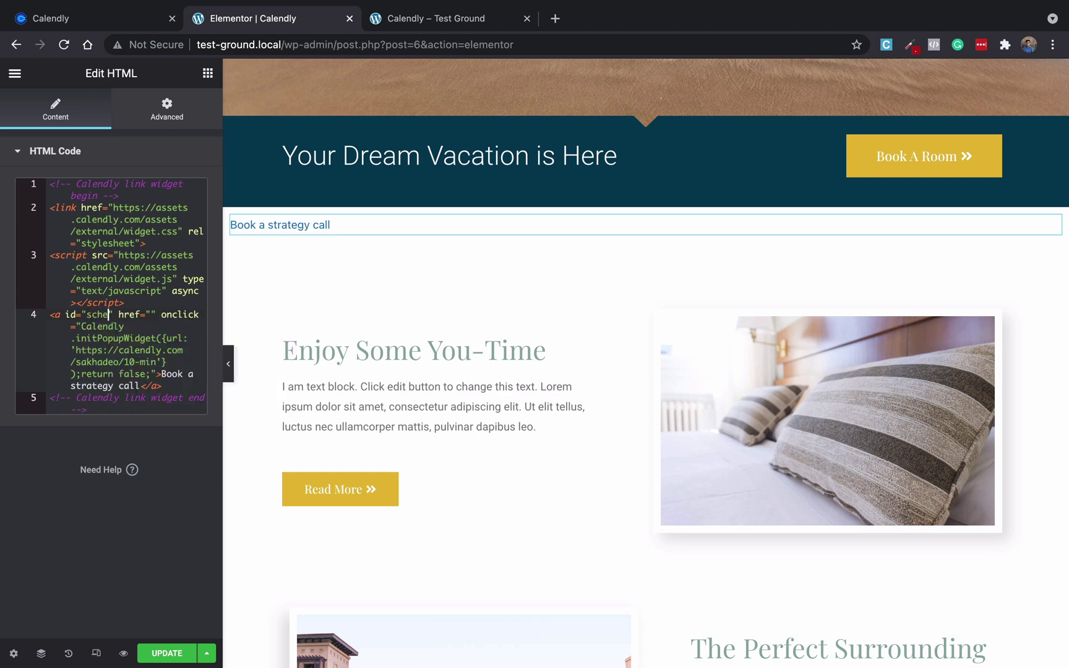
text(ule)
click(97, 408)
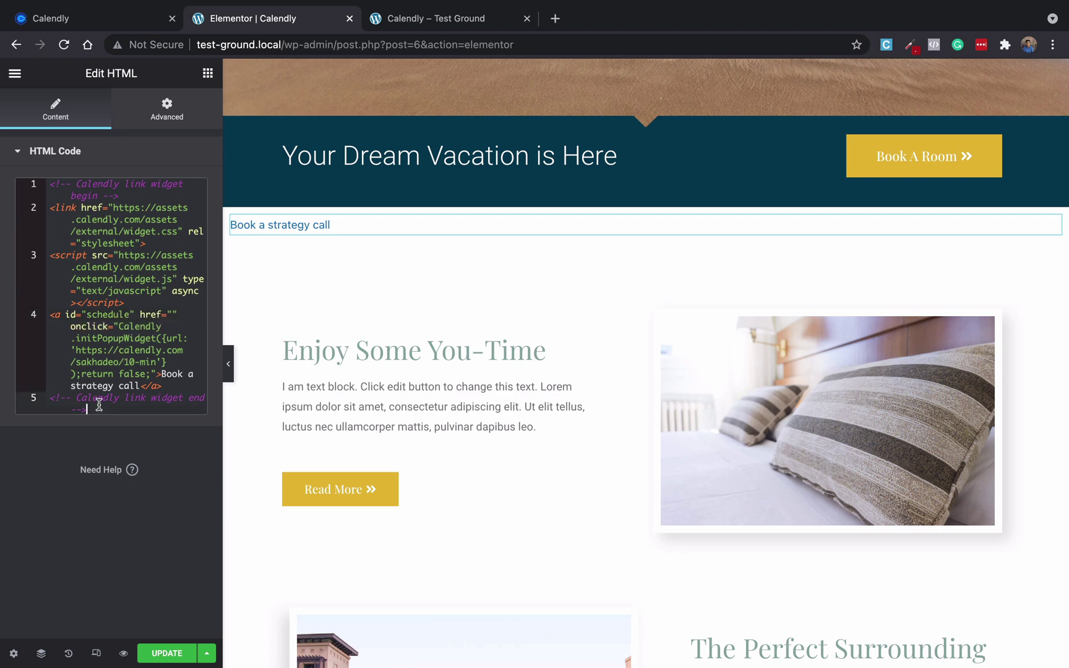
Step: Below the embed code, add a <style> block with a #schedule rule setting background-color: #000
key(Return)
key(Return)
text(<style></style>)
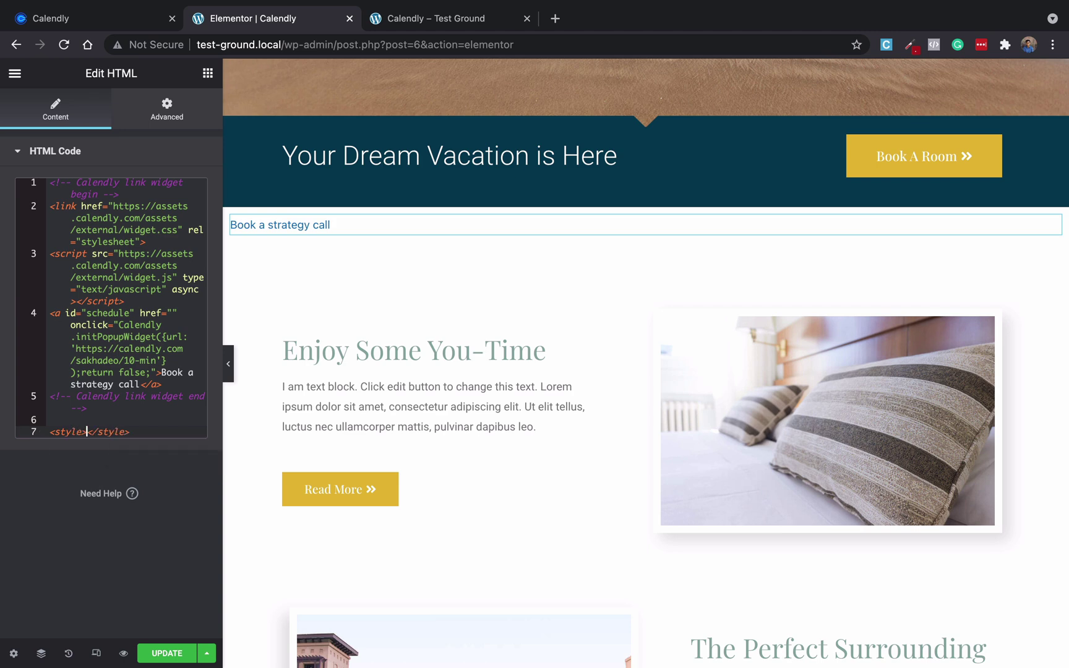
key(Return)
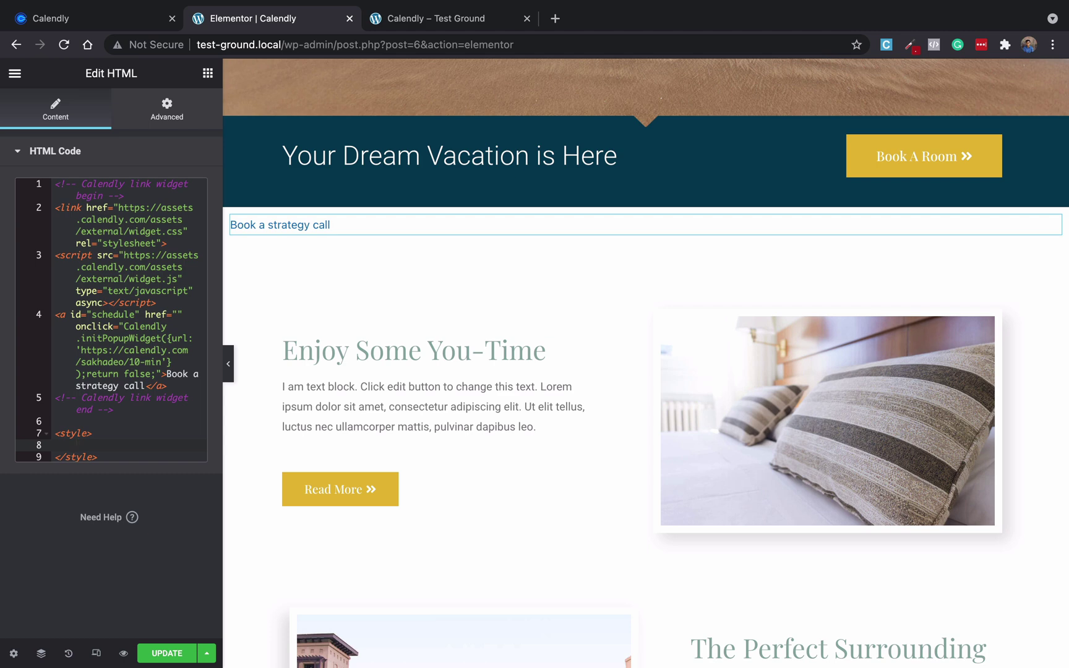
text(#schedule {)
key(Return)
text(back)
key(Down)
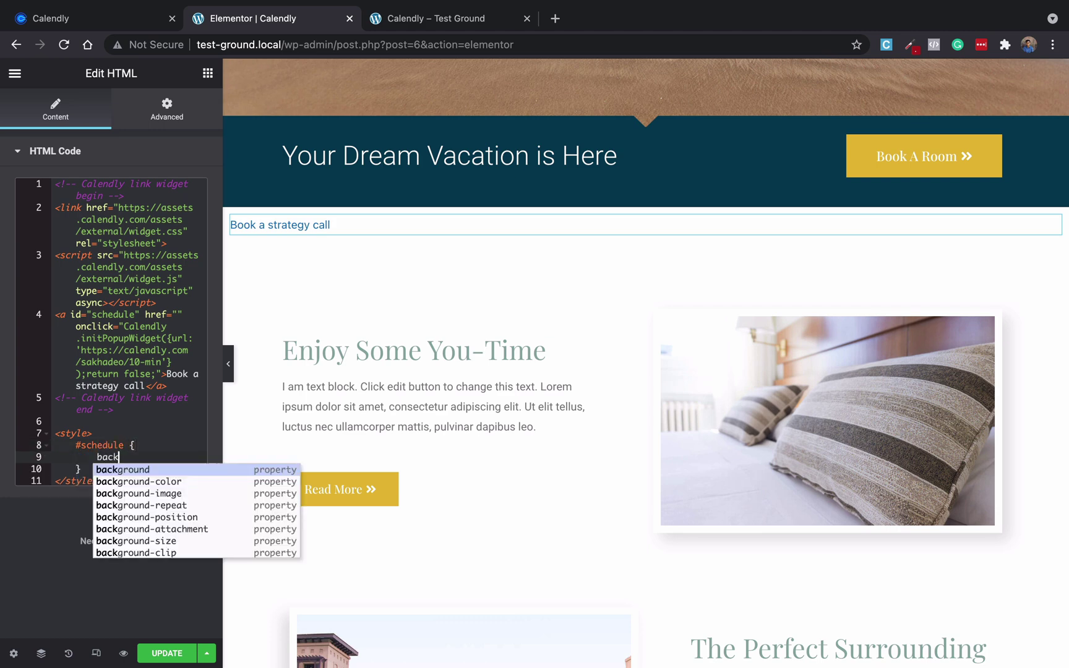
key(Return)
text(#000;)
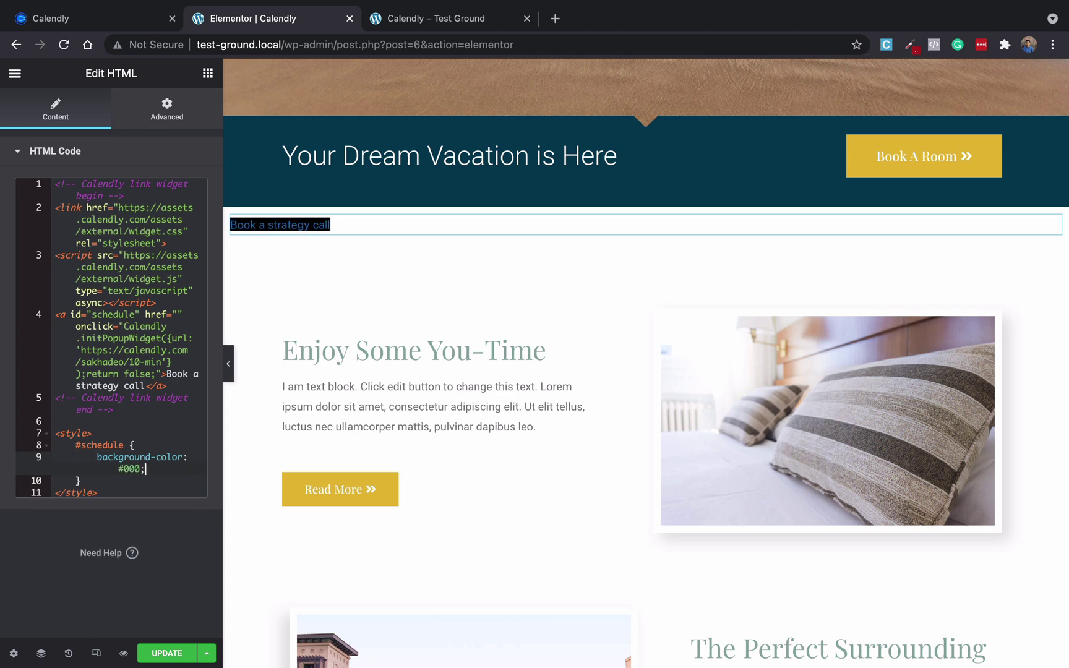
Step: Add color: #fff to the #schedule rule so the link text shows white
key(Return)
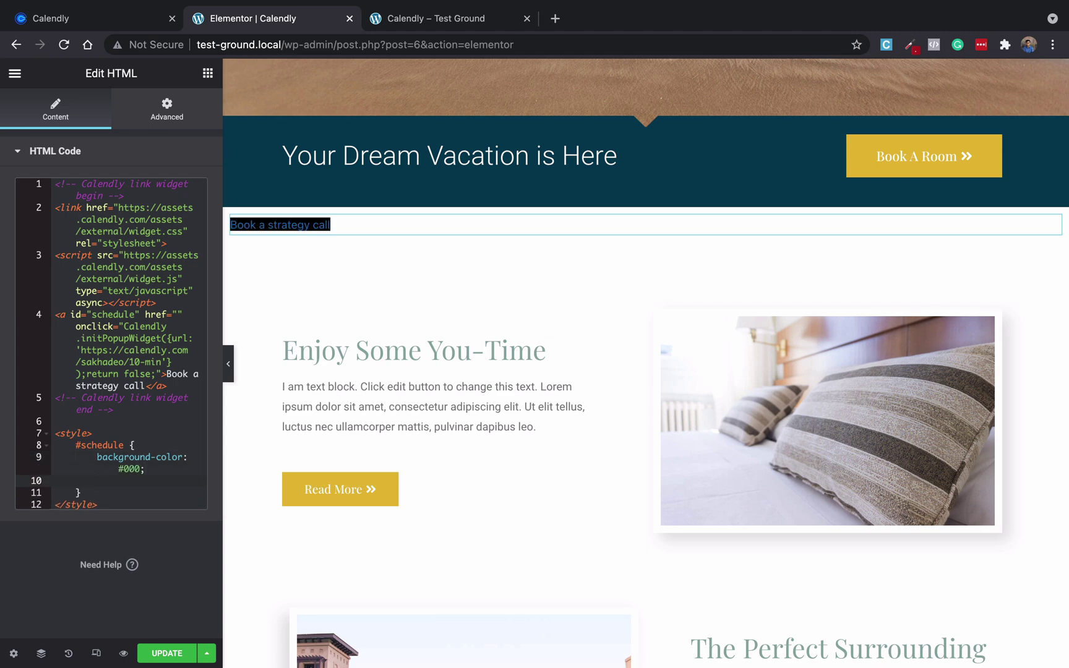
text(v)
key(BackSpace)
text(color)
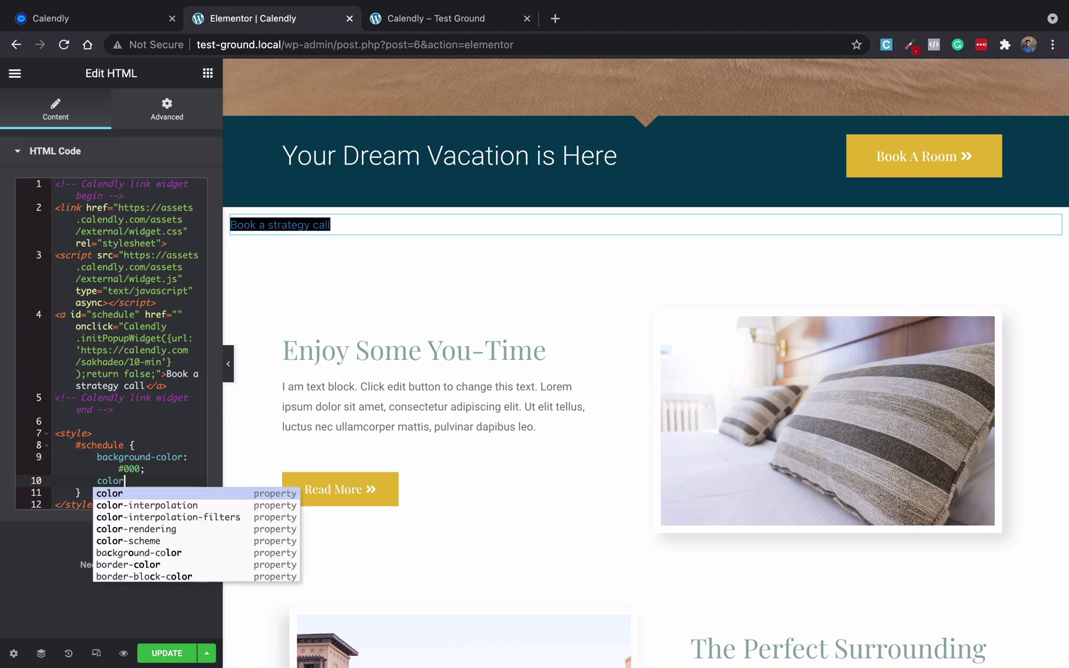
key(Return)
text(#fff;)
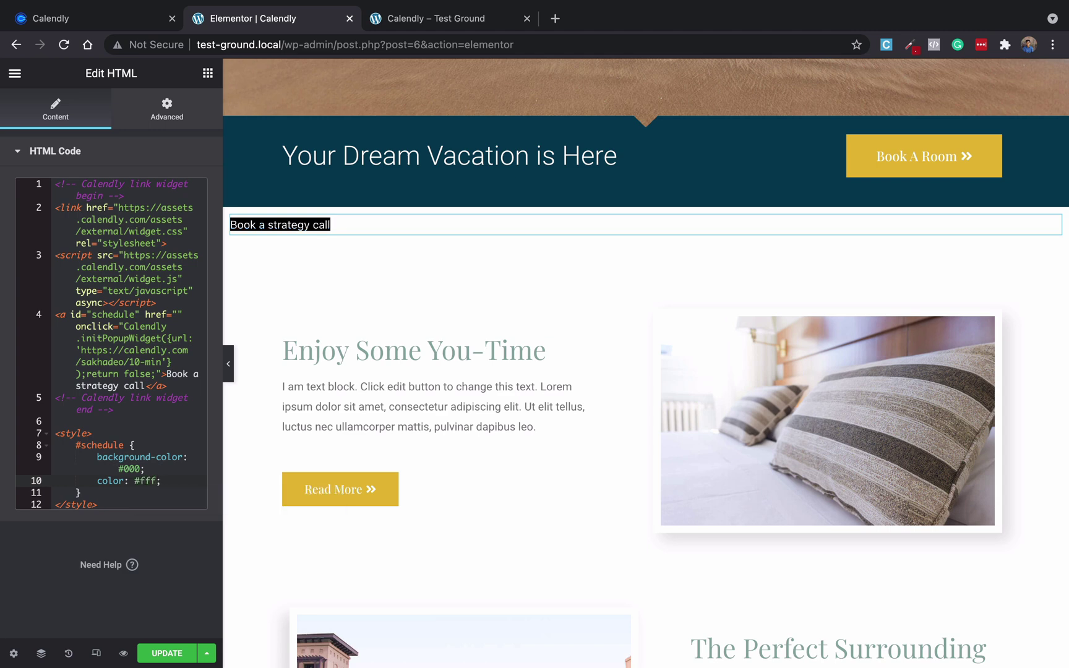
key(BackSpace)
key(BackSpace)
key(BackSpace)
key(BackSpace)
text(white)
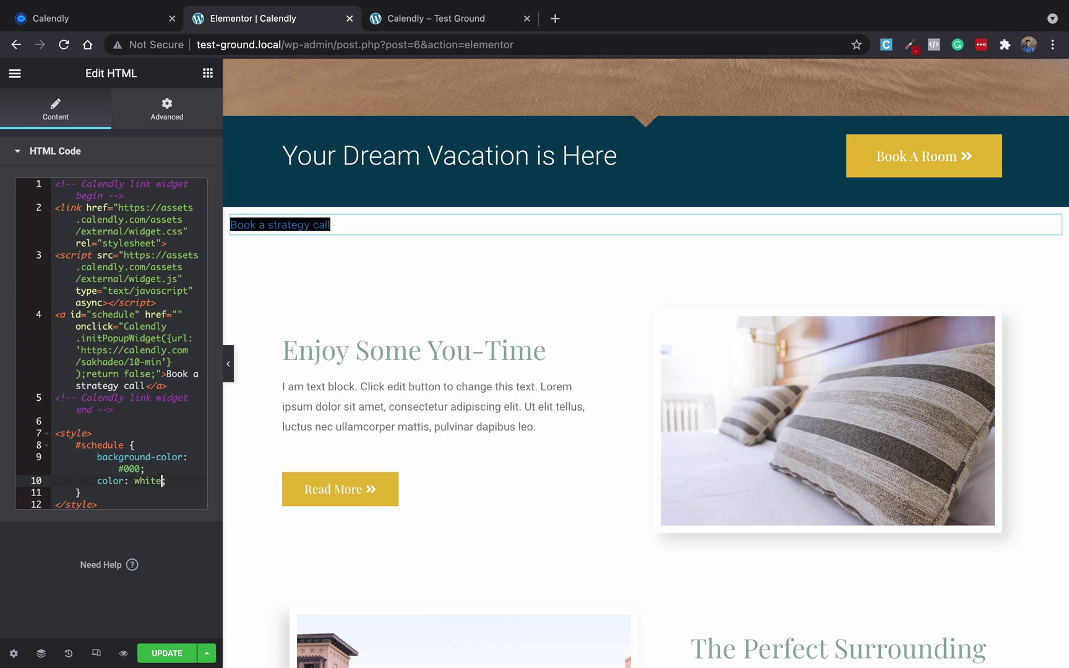
key(BackSpace)
key(BackSpace)
key(BackSpace)
key(BackSpace)
key(BackSpace)
text(#fff)
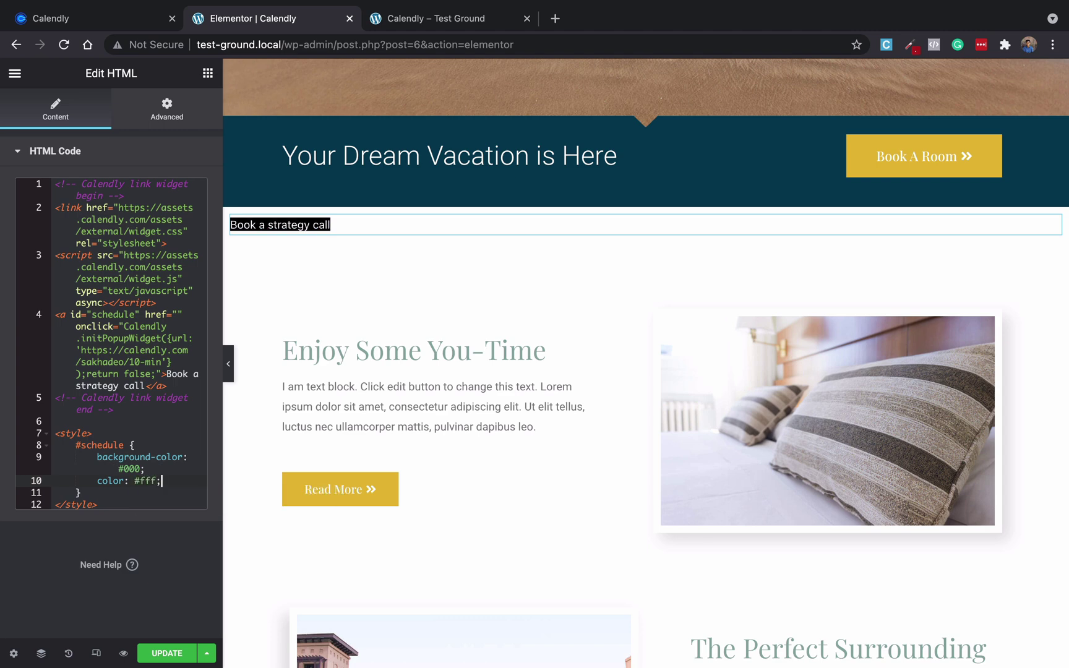
key(Return)
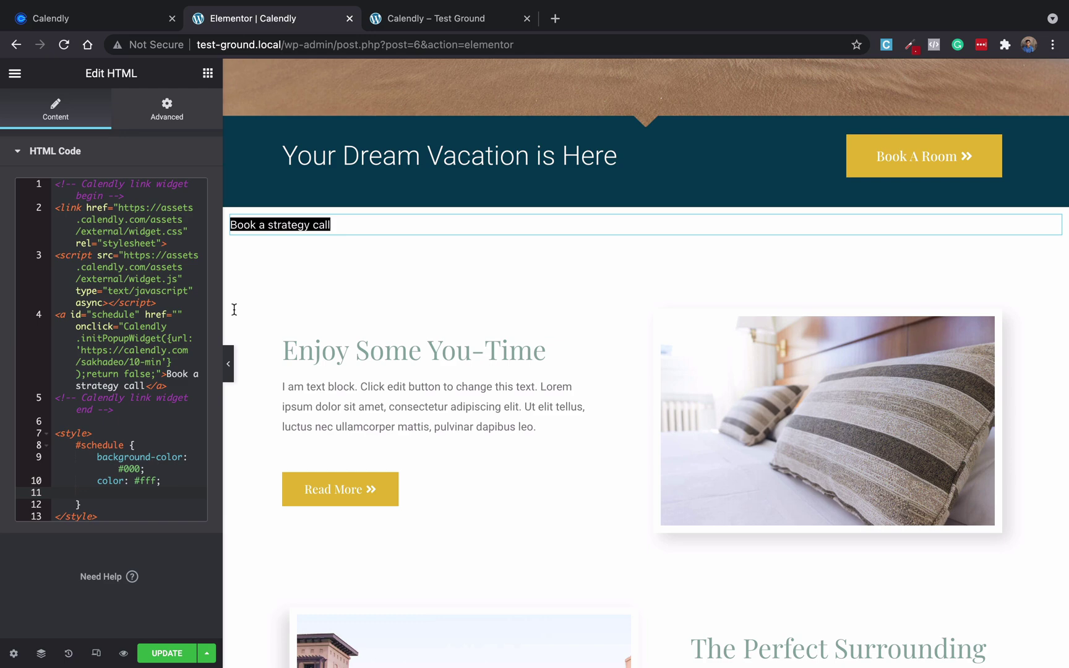
Step: In a new tab, search for HTML hex colours and open the HTML Color Codes site
click(556, 18)
text(html)
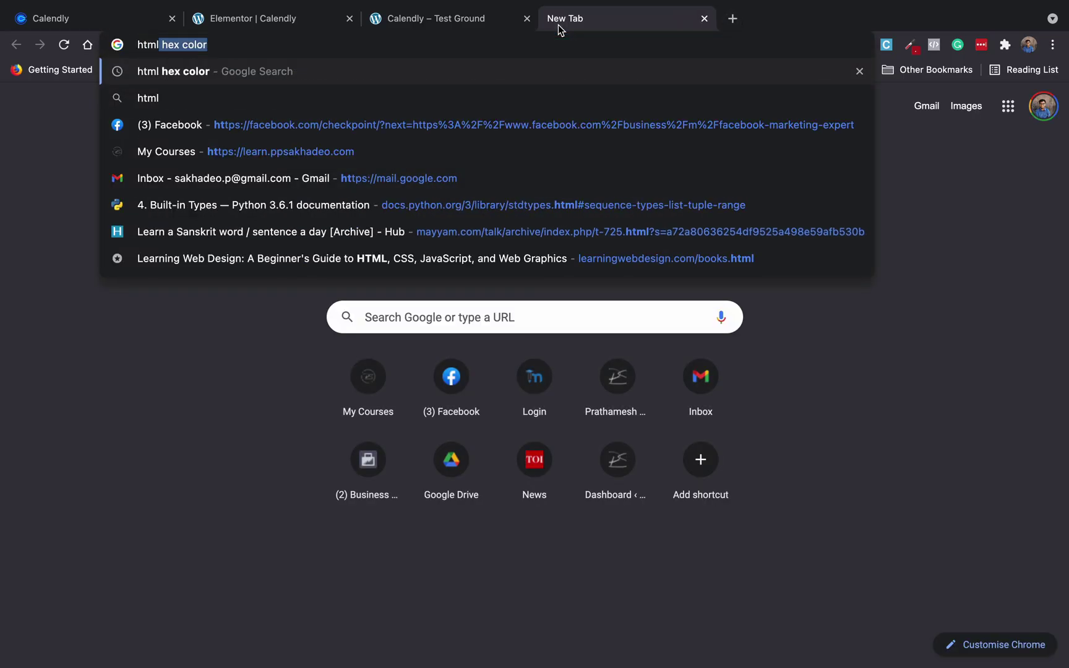
key(Return)
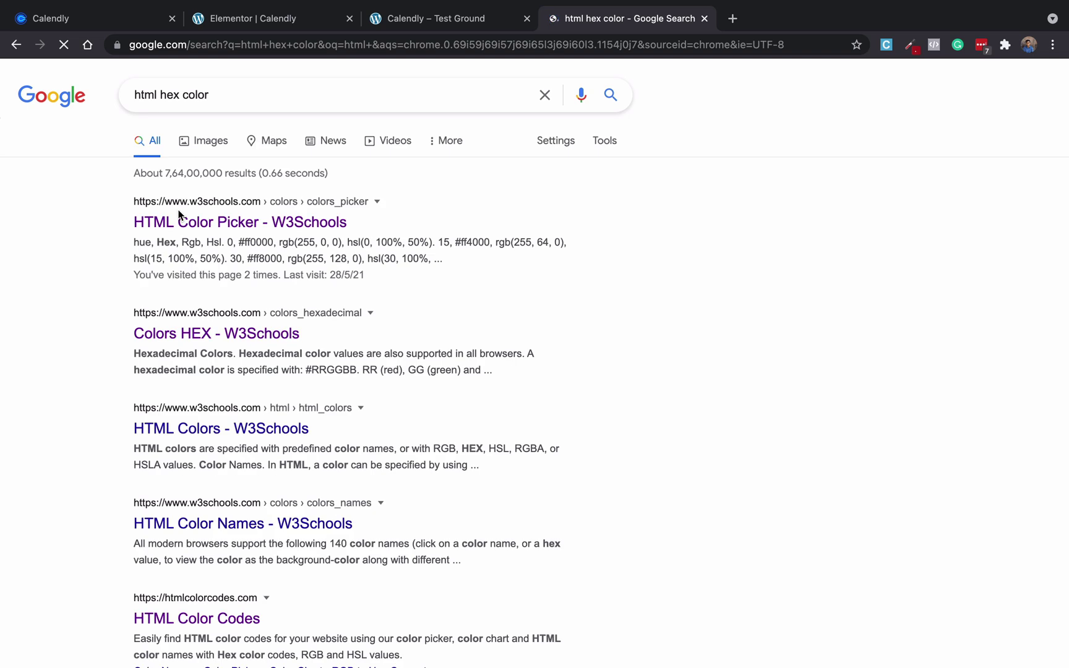
scroll(268, 568, down, 5)
click(207, 317)
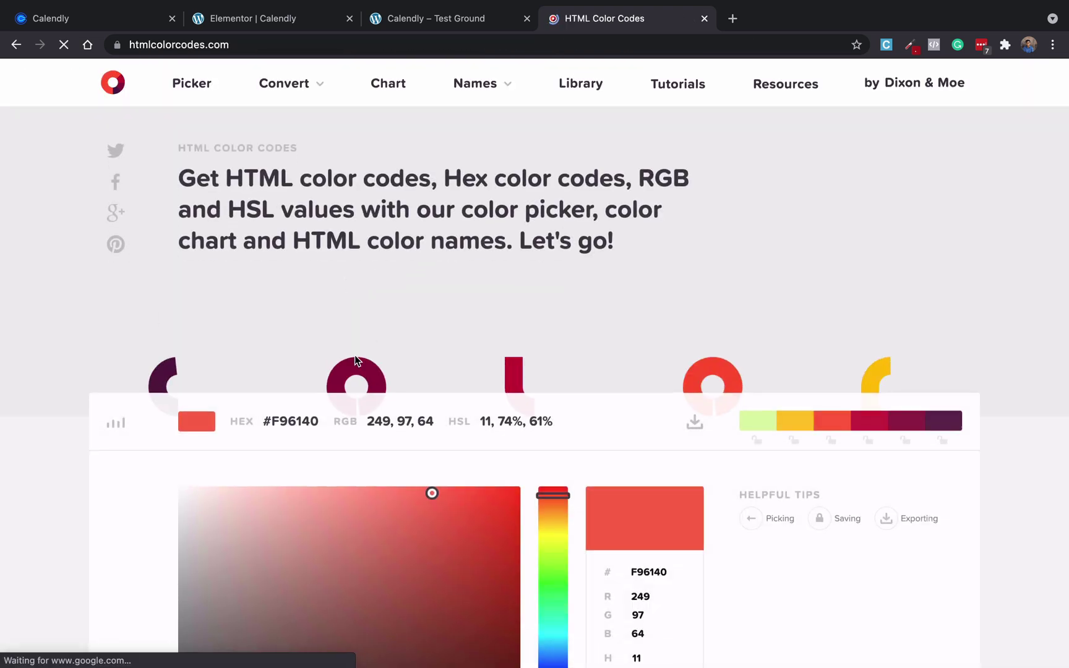
Step: Pick the red-orange shade #D85538 in the colour picker and select its hex code
scroll(402, 311, down, 4)
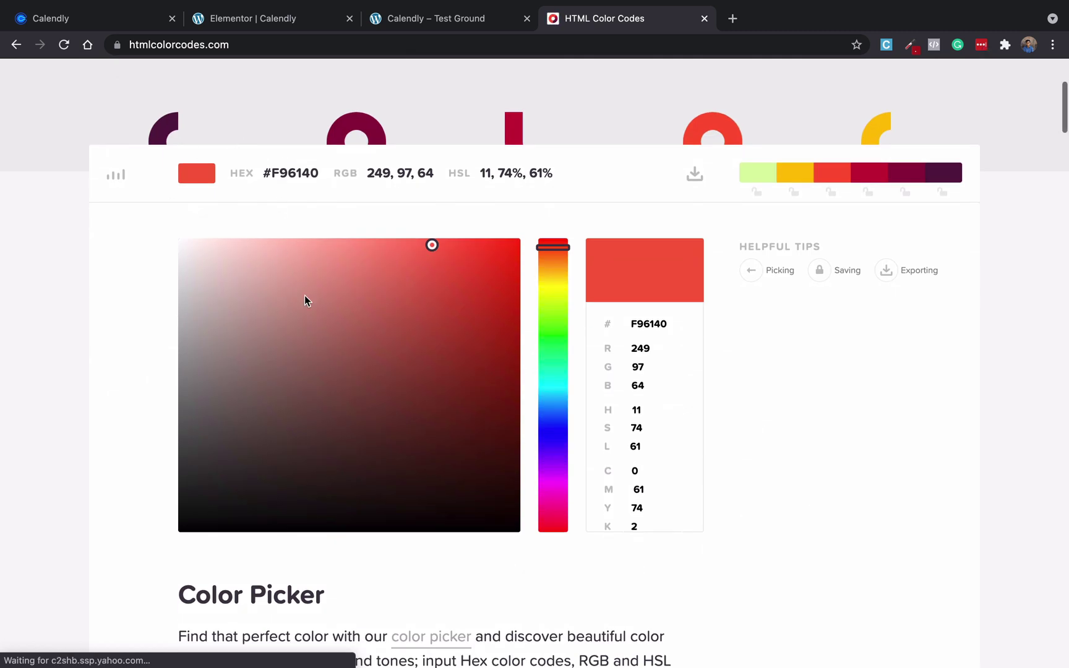
mouse_move(440, 286)
mouse_down()
mouse_move(349, 354)
mouse_move(433, 362)
mouse_move(431, 284)
mouse_up()
click(304, 172)
key(super+c)
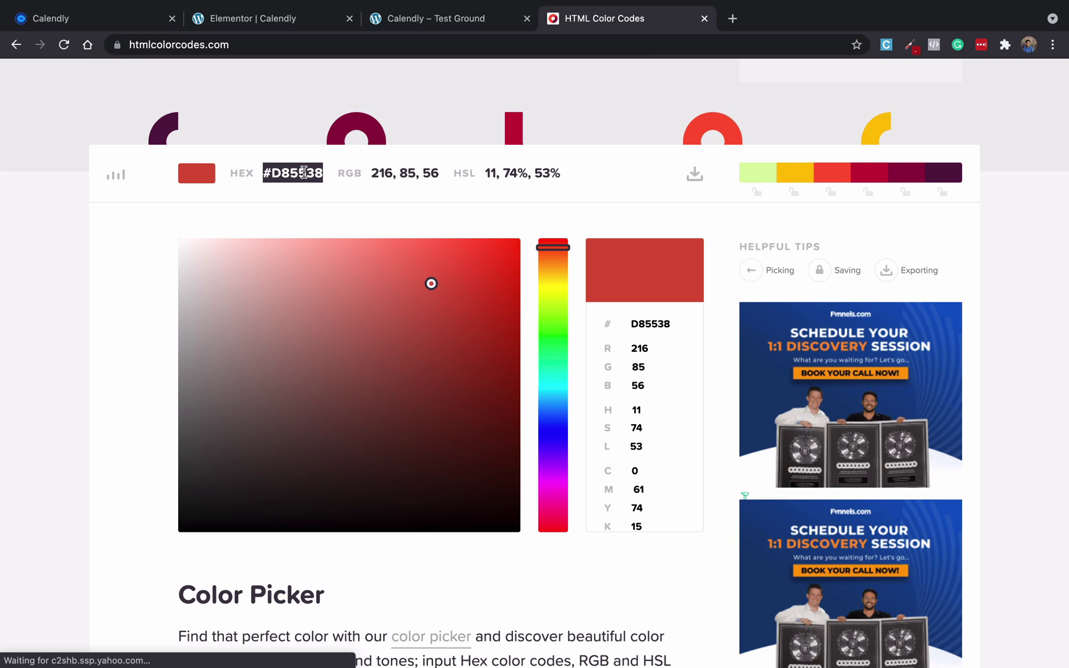
Step: Replace the #000 background in the #schedule rule with #D85538
click(323, 28)
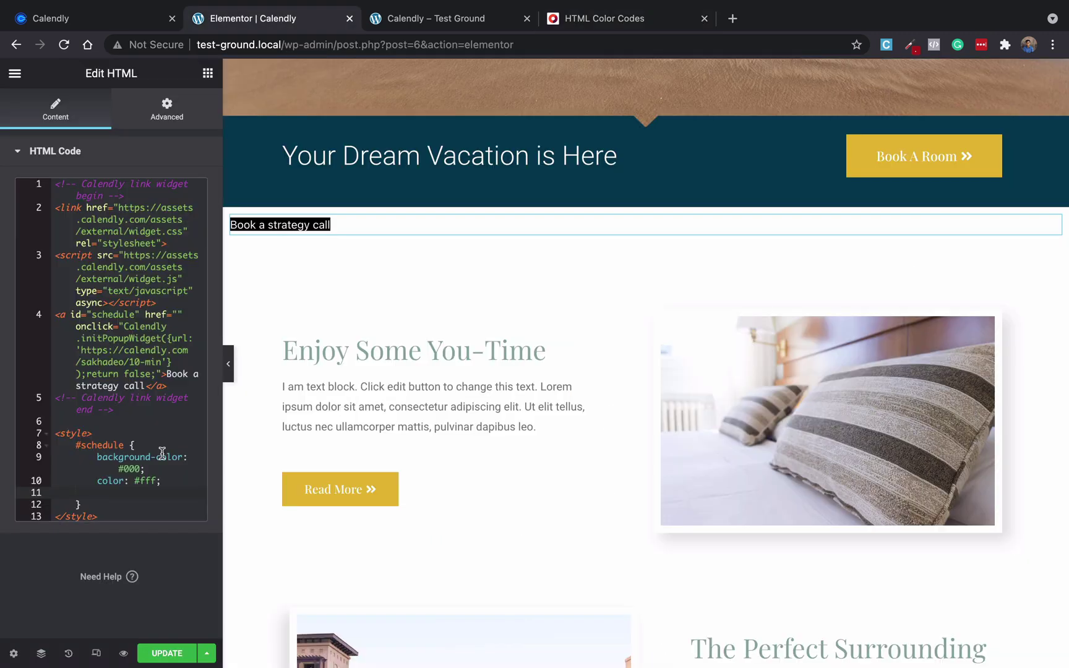
click(141, 469)
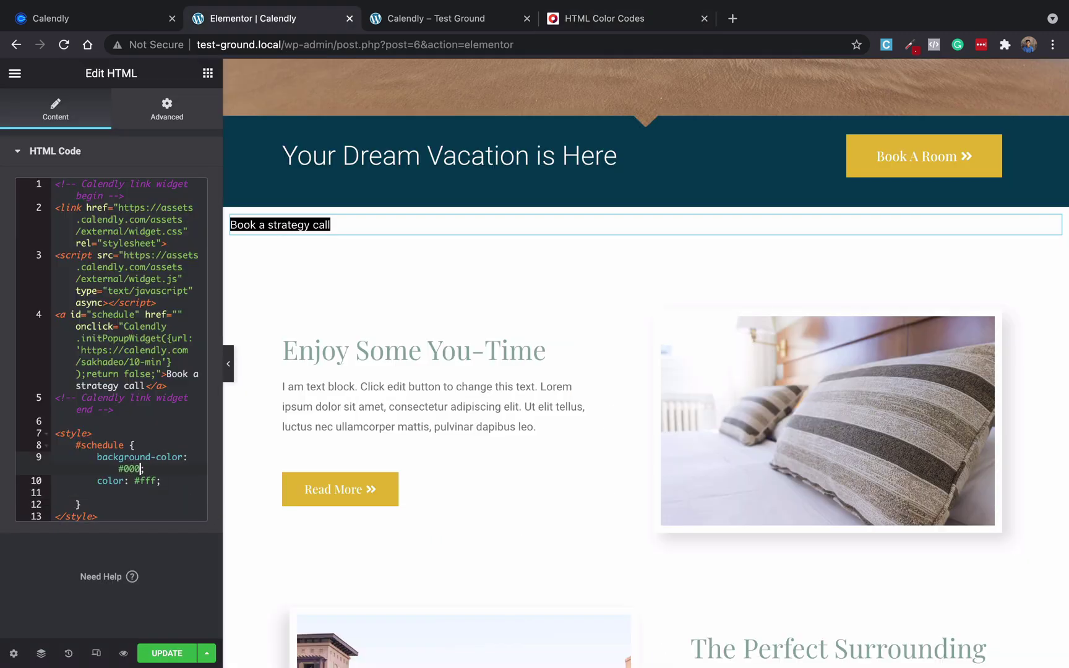
key(shift+Left)
key(shift+Left)
key(shift+Left)
key(shift+Left)
key(super+v)
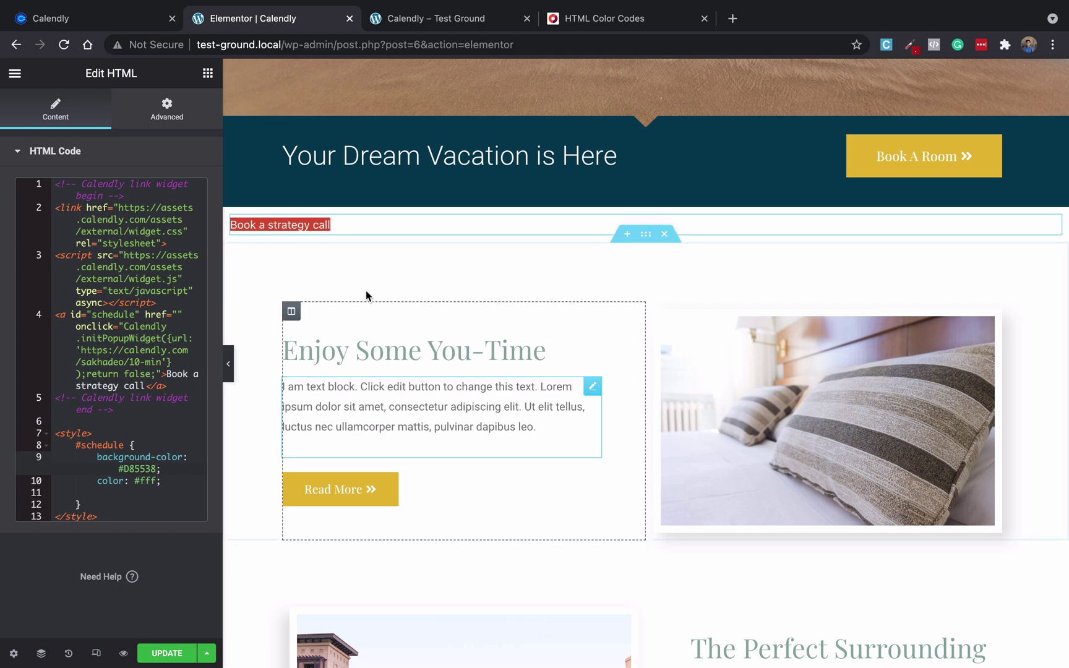
Step: Add padding: 10px and border-radius: 10px to the rule and update the page
key(Down)
key(Down)
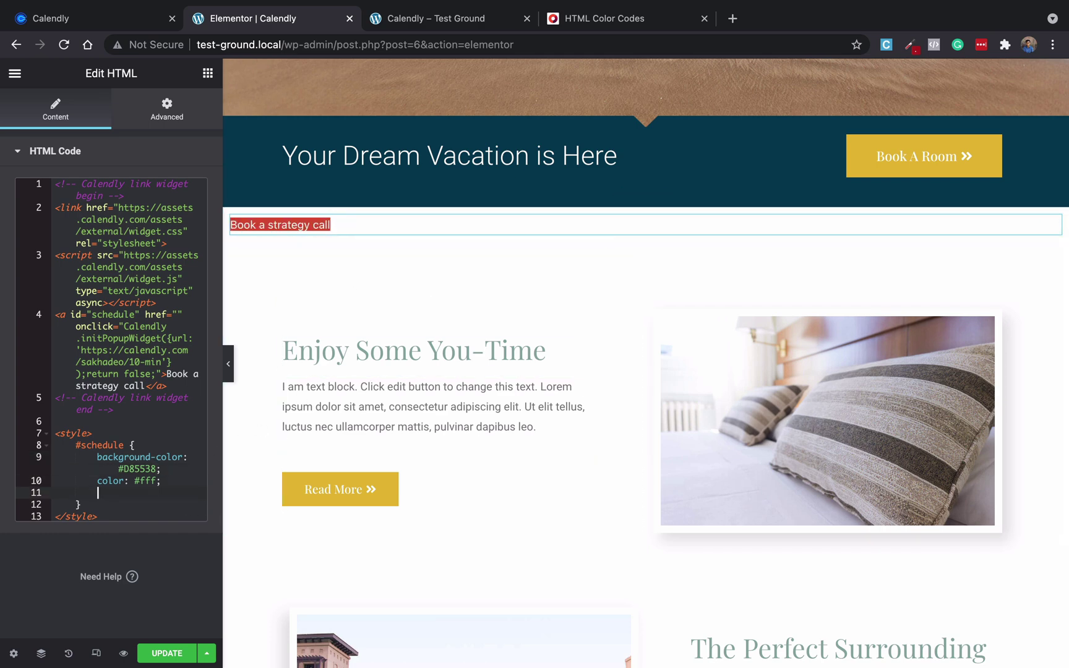
text(padding: 10px;)
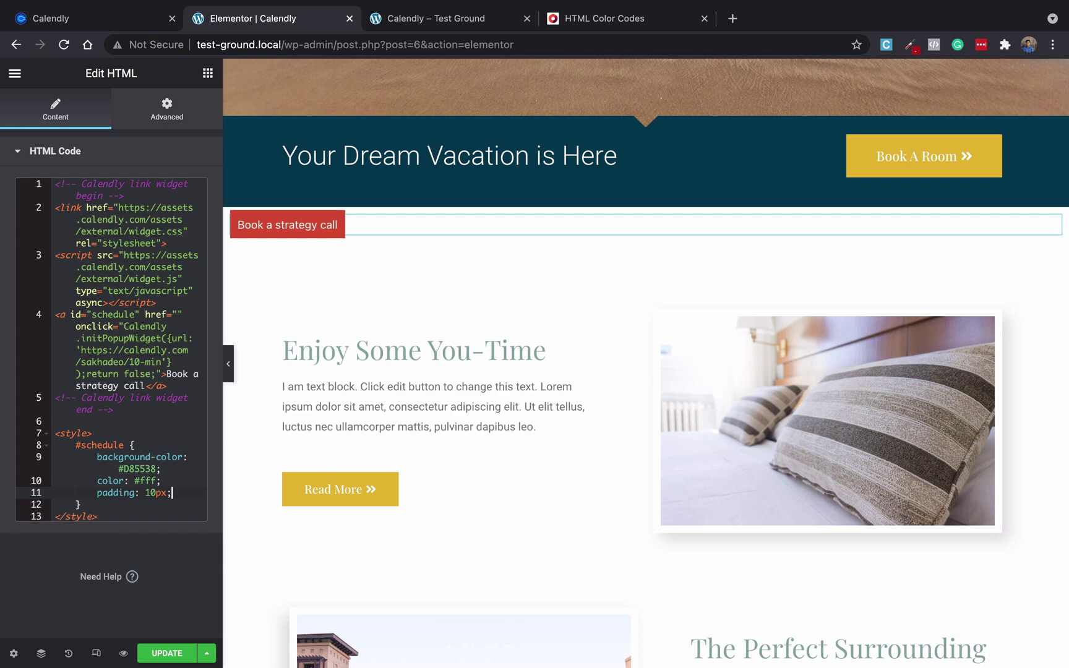
key(Return)
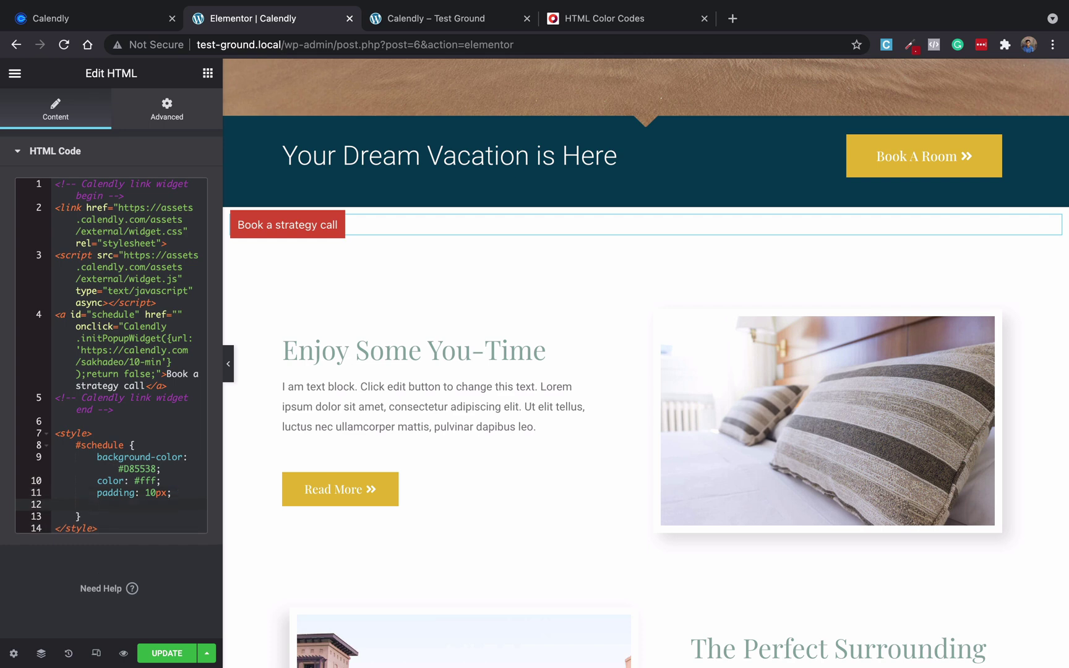
text(border-radius: 10px;)
click(152, 653)
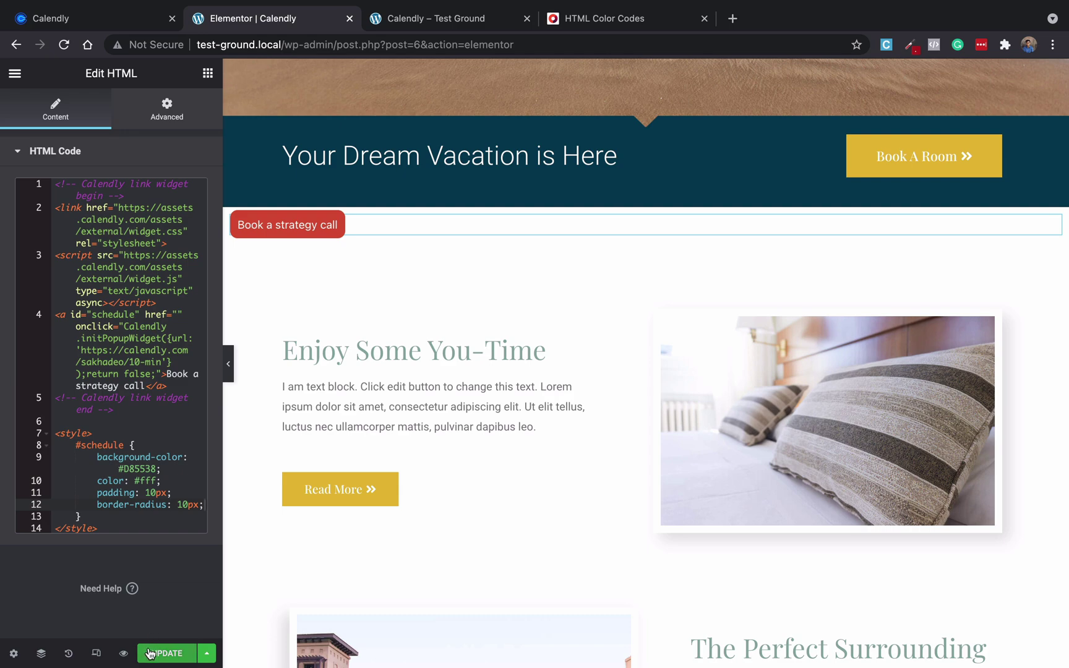
Step: On the refreshed preview, open the Calendly popup from the red 'Book a strategy call' button, then close it
click(433, 19)
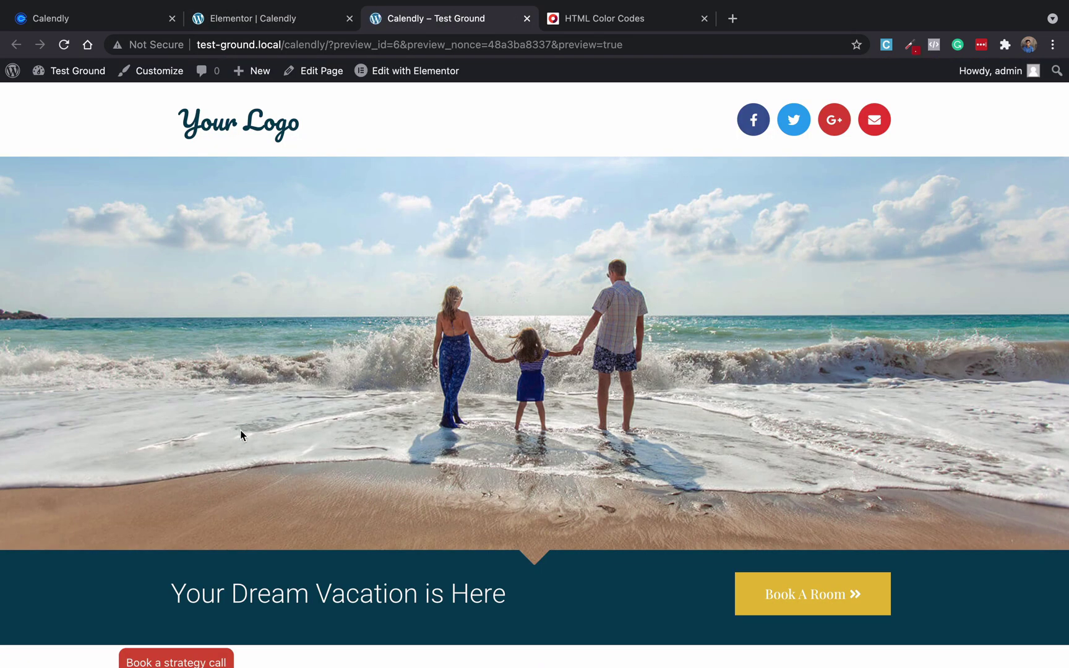
scroll(241, 435, down, 5)
click(179, 346)
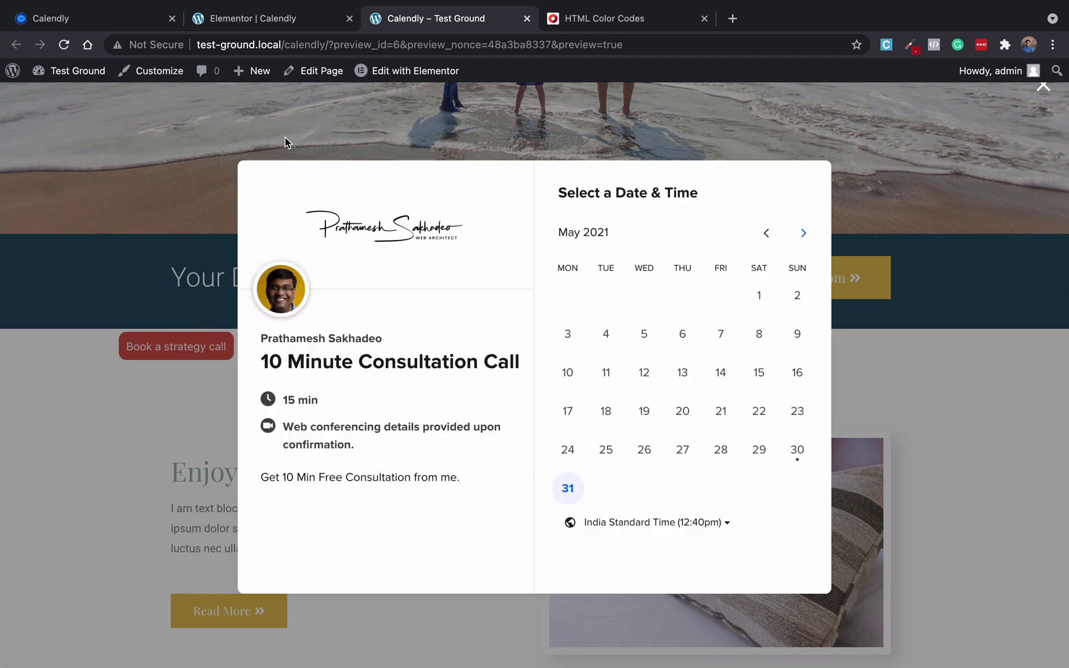
click(133, 201)
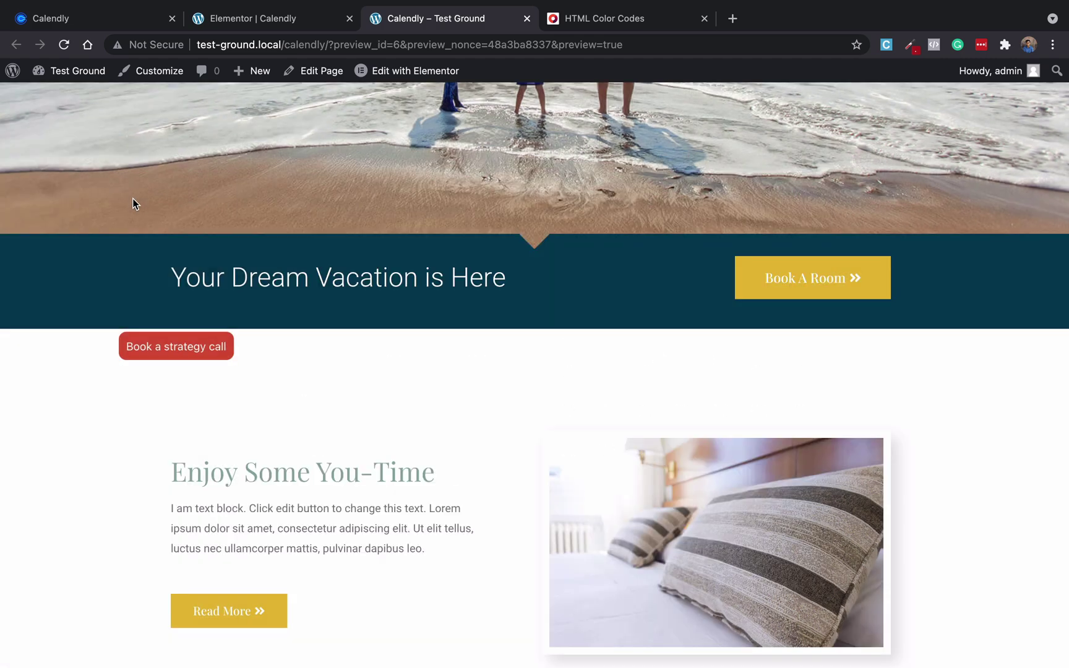